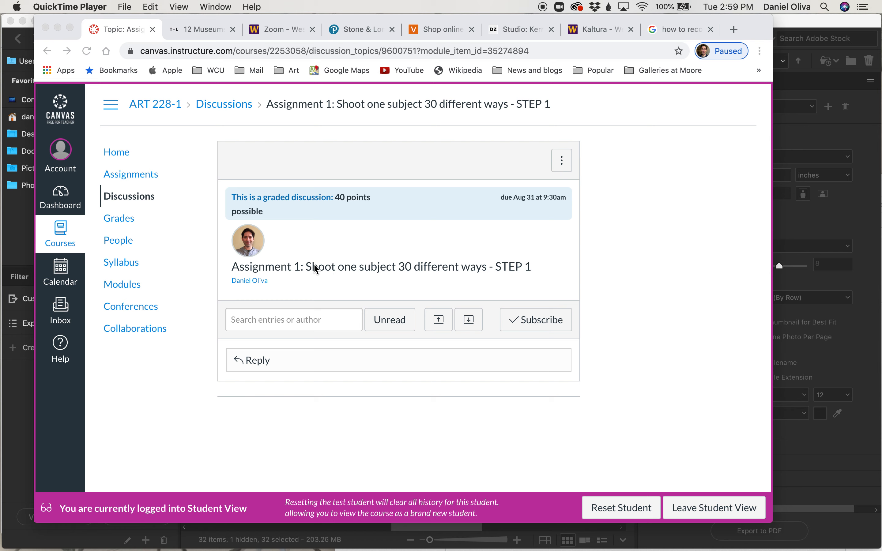
# - Leave the Canvas discussion page and bring the Finder 'car pictures' window to the front
pyautogui.moveTo(20, 549)
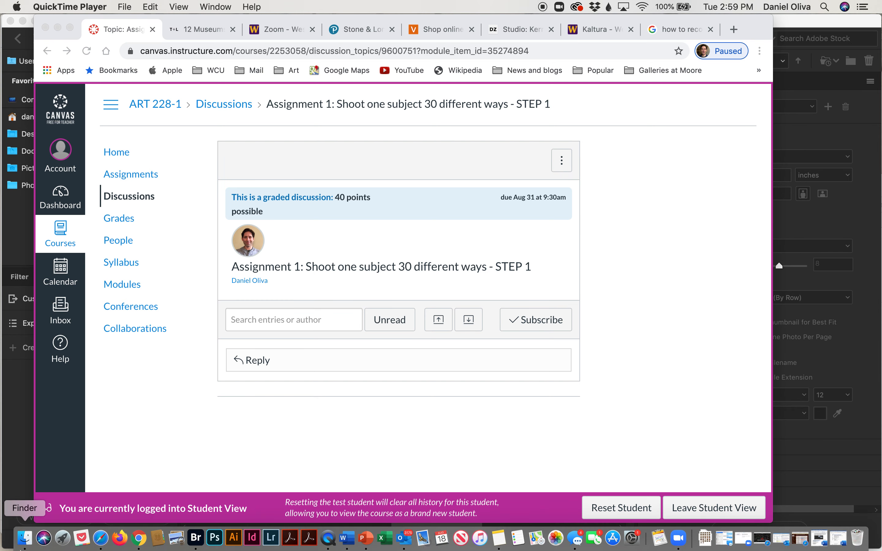
pyautogui.click(25, 539)
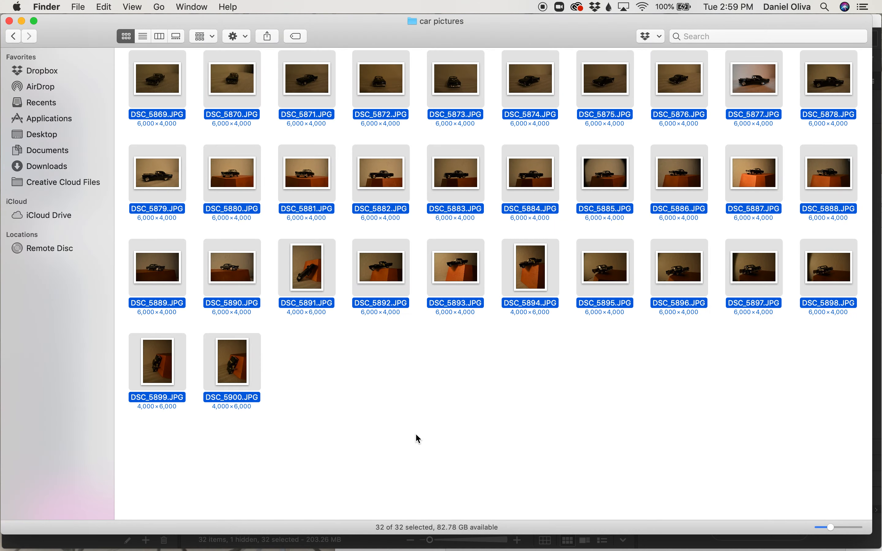
# - Select all 32 car JPGs in Finder and drag them into the Adobe Bridge window
pyautogui.click(300, 344)
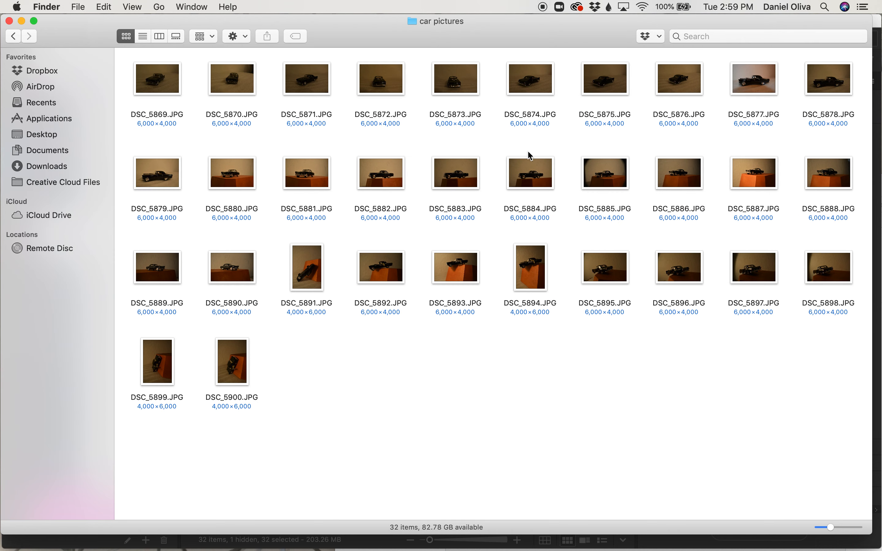
pyautogui.moveTo(131, 56); pyautogui.dragTo(843, 405)
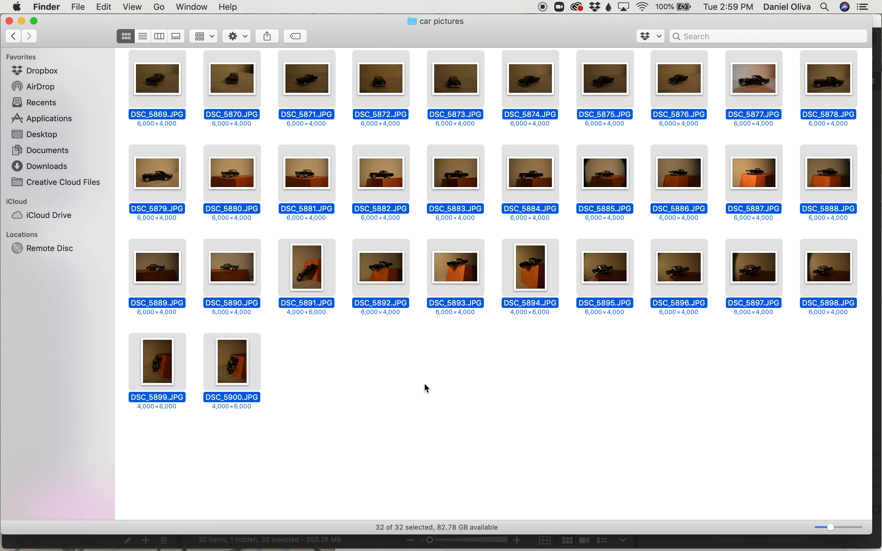
pyautogui.click(332, 373)
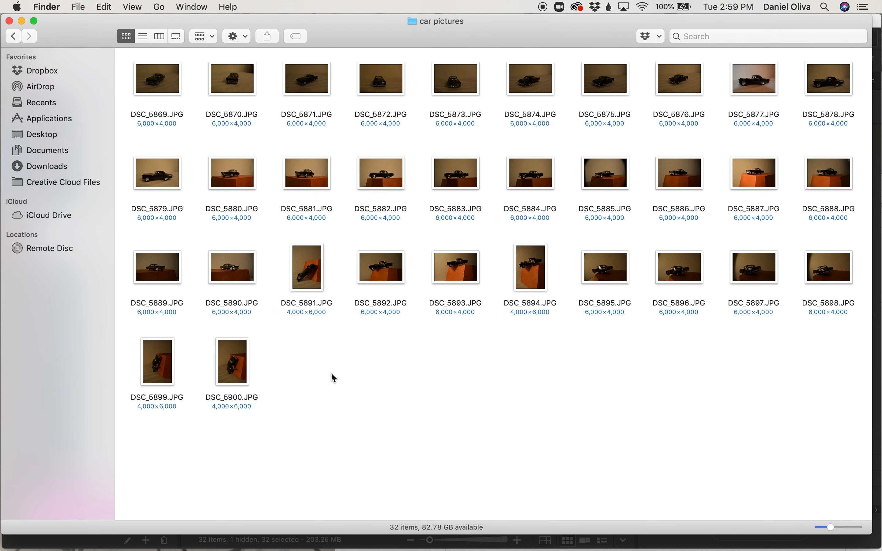
pyautogui.press('super+a')
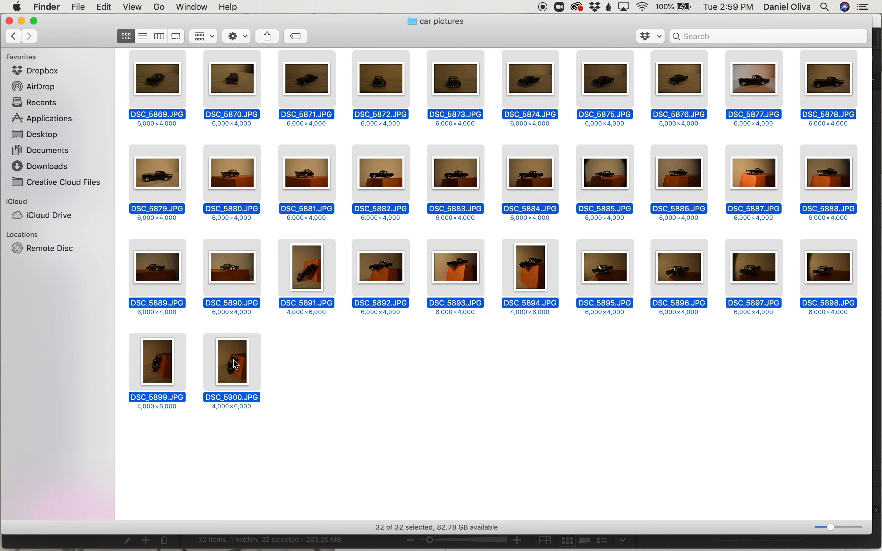
pyautogui.moveTo(211, 550)
pyautogui.click(232, 364)
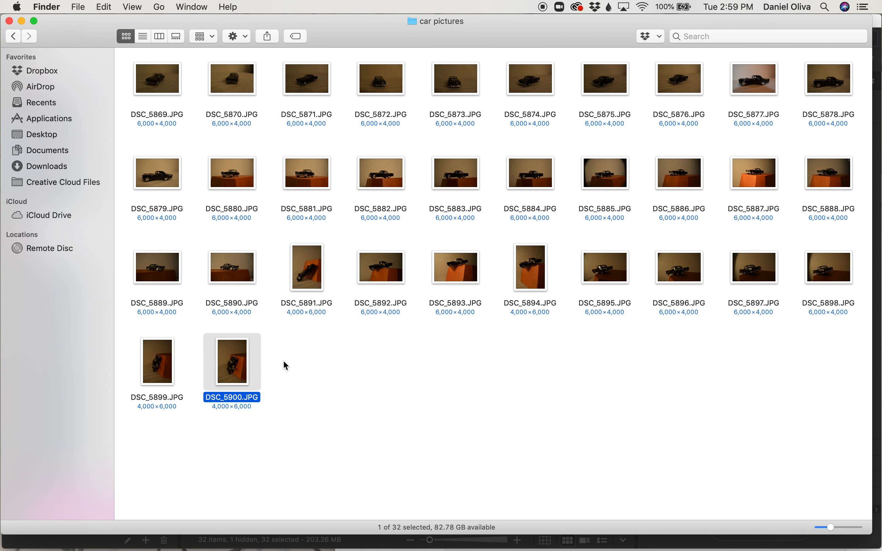
pyautogui.press('super+a')
pyautogui.click(239, 361)
pyautogui.press('super+a')
pyautogui.moveTo(239, 384); pyautogui.dragTo(197, 541)
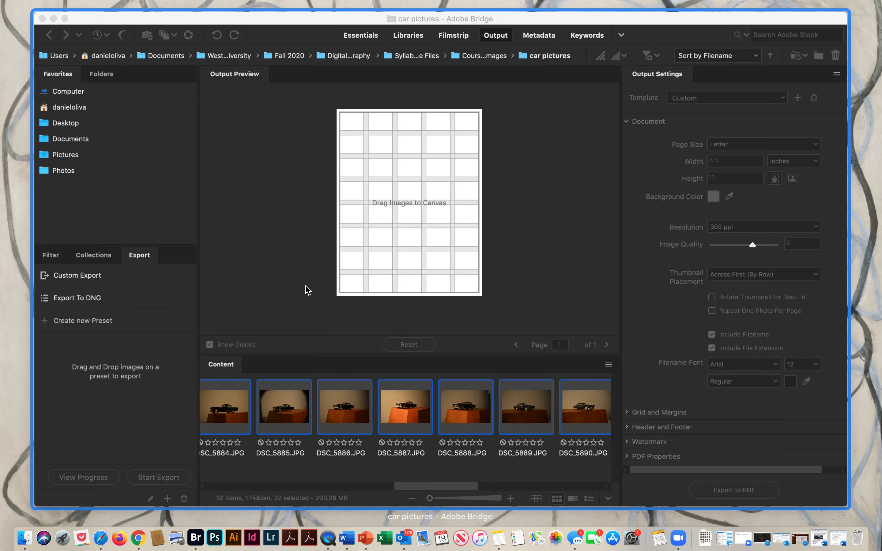
# - Restore the full Bridge window and show the 'car pictures' folder in the Folders tree
pyautogui.click(284, 22)
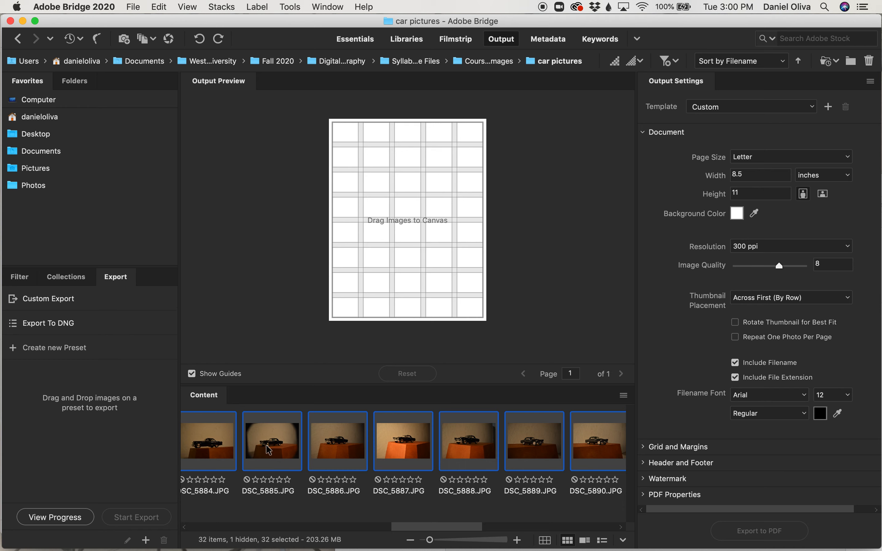
pyautogui.hscroll(-10, 266, 446)
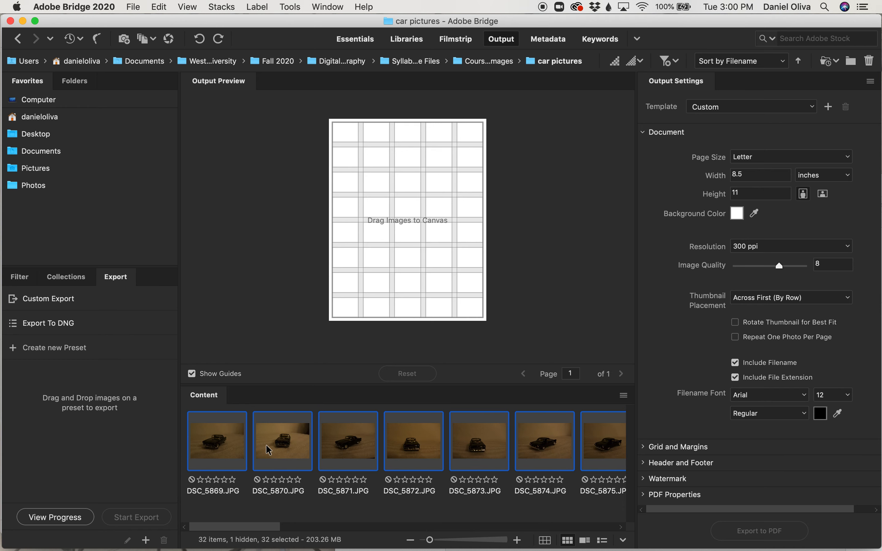
pyautogui.hscroll(10, 266, 444)
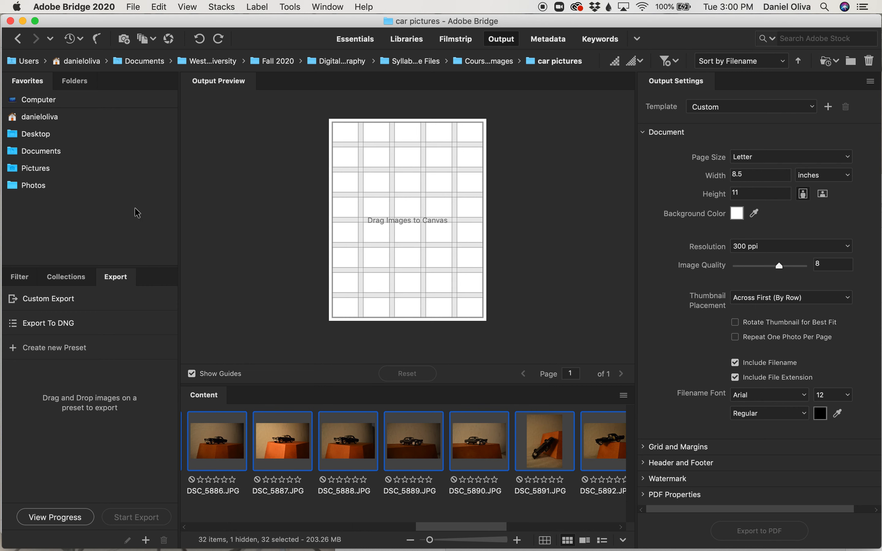
pyautogui.click(82, 80)
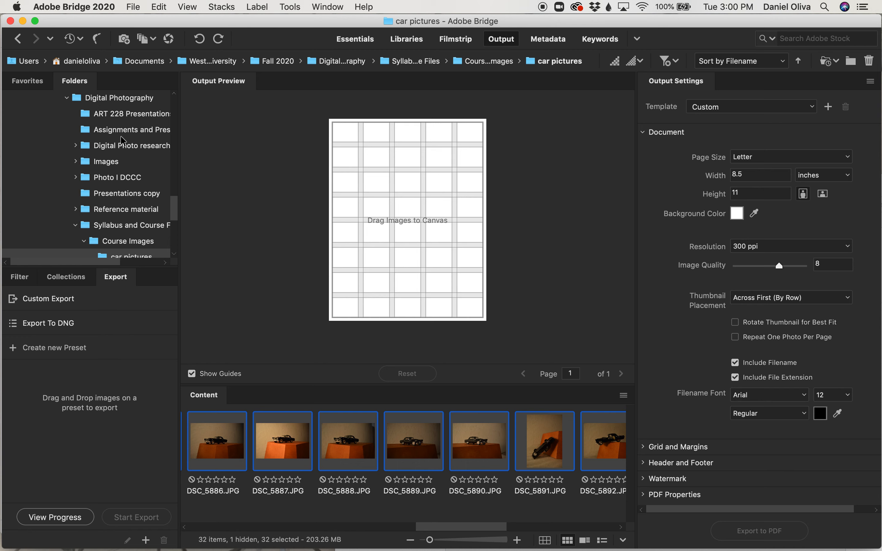
pyautogui.scroll(-5, 123, 197)
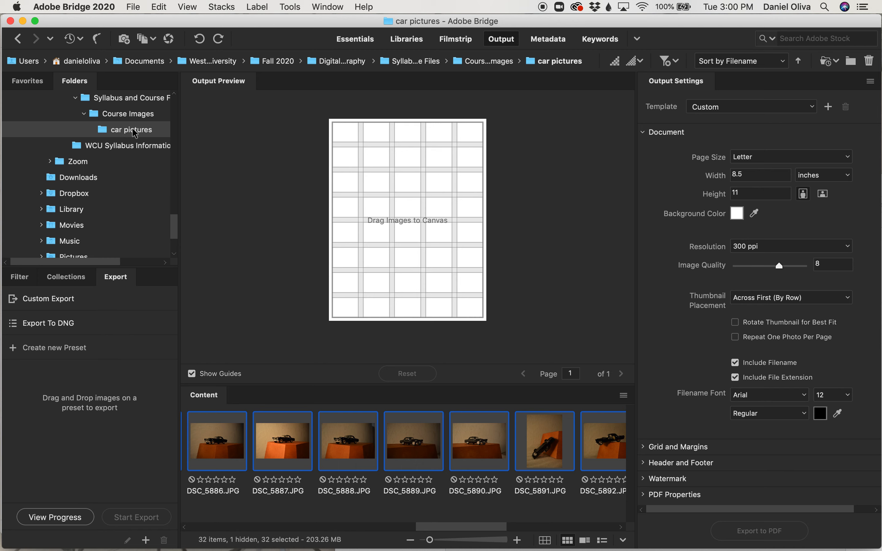
# - Select DSC_5886.JPG and show the Filter panel in the lower-left
pyautogui.click(238, 448)
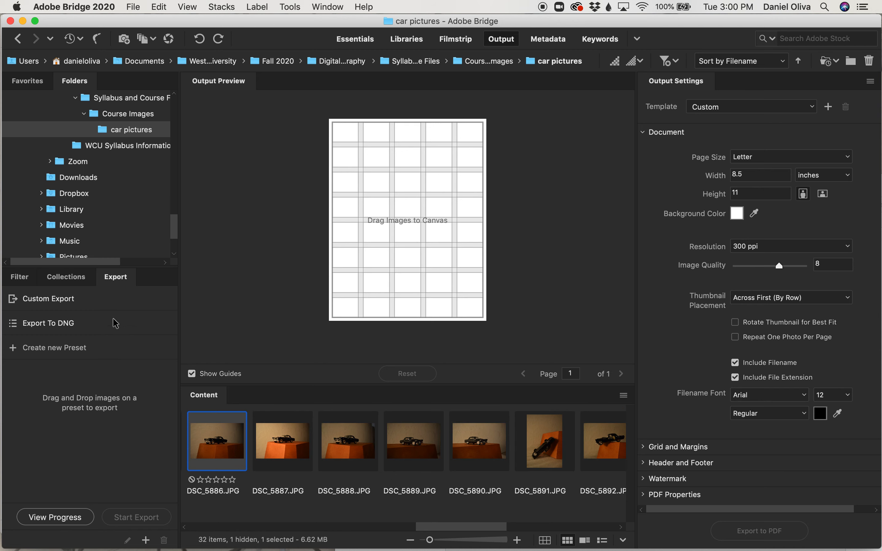
pyautogui.click(21, 277)
pyautogui.click(70, 282)
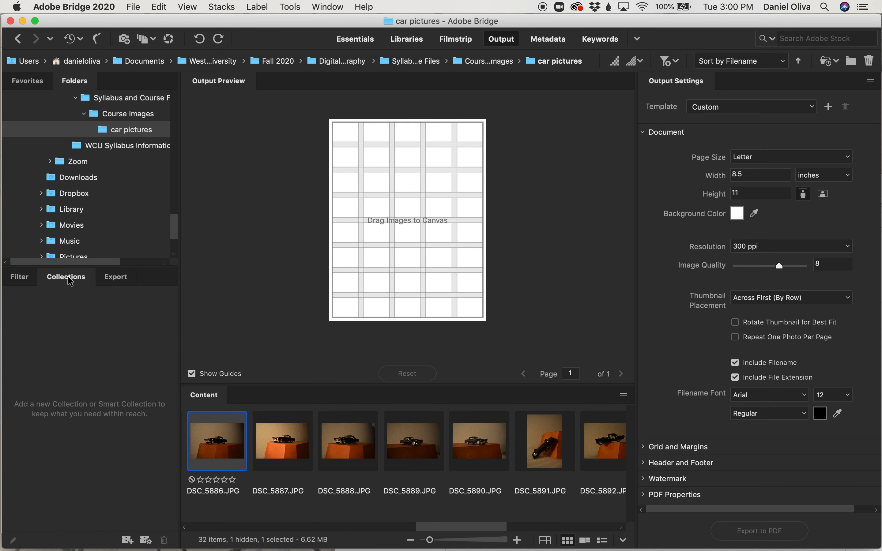
pyautogui.click(15, 279)
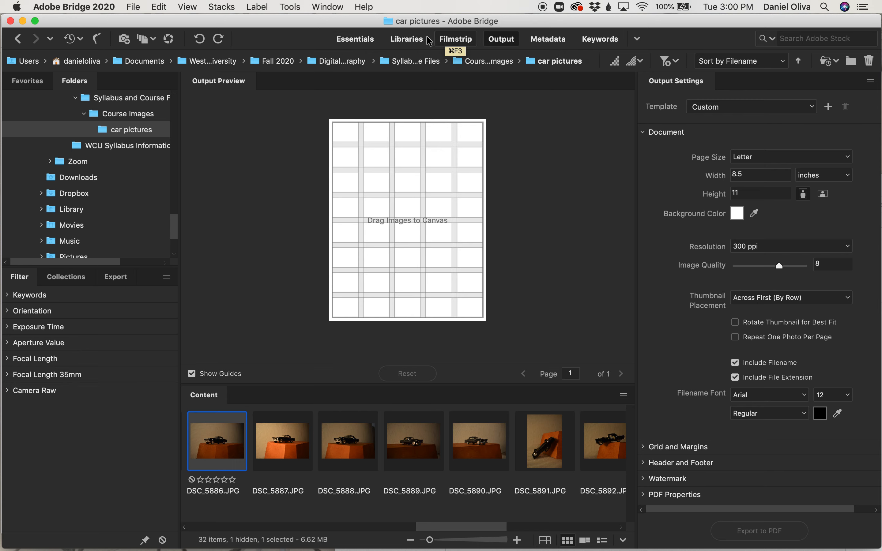
# - Switch to the Libraries workspace and select all 32 car photos to preview them together
pyautogui.click(405, 41)
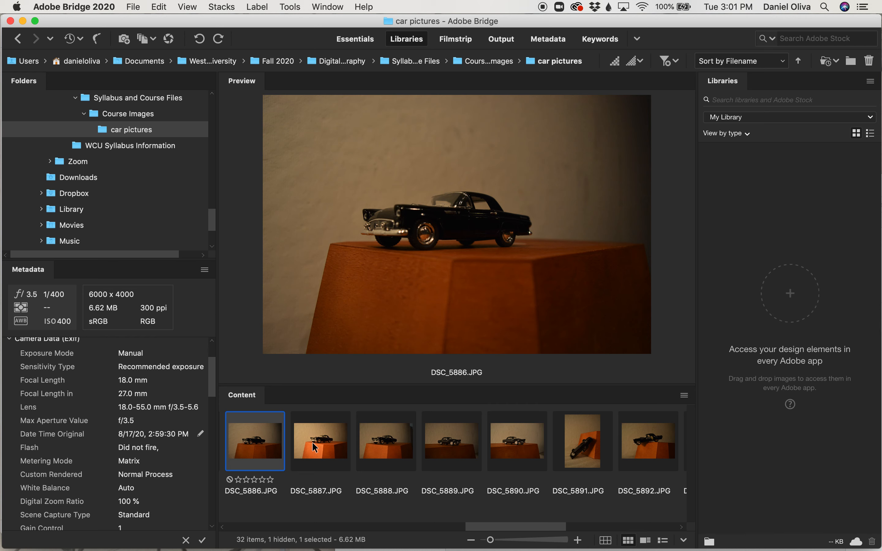
pyautogui.click(330, 430)
pyautogui.press('super+c')
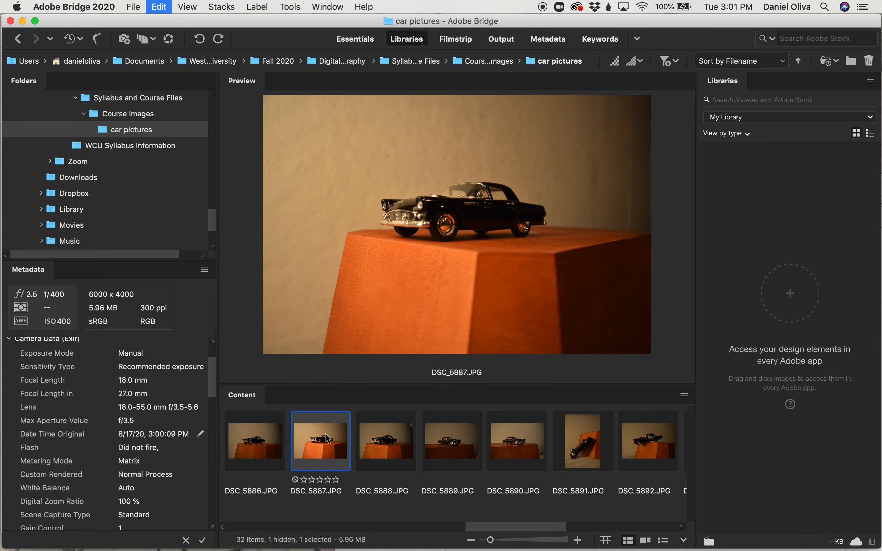
pyautogui.press('super+a')
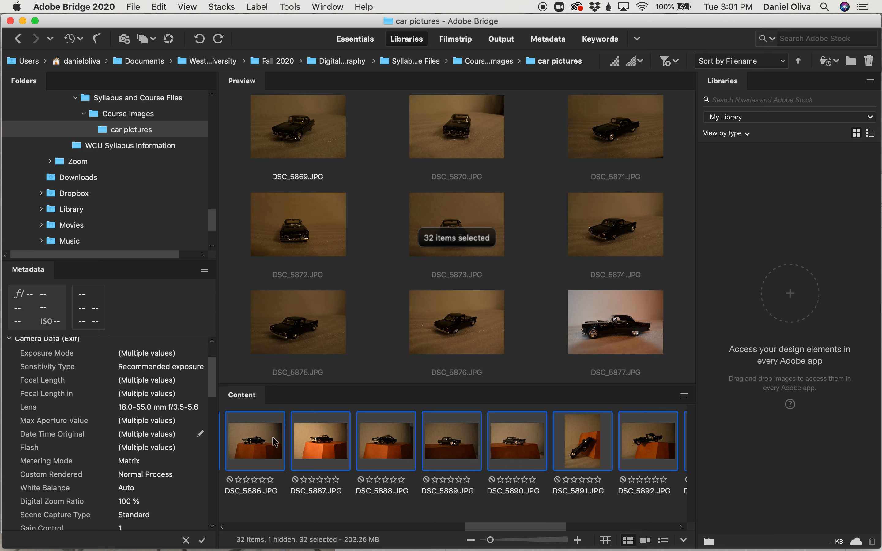
pyautogui.hscroll(5, 437, 454)
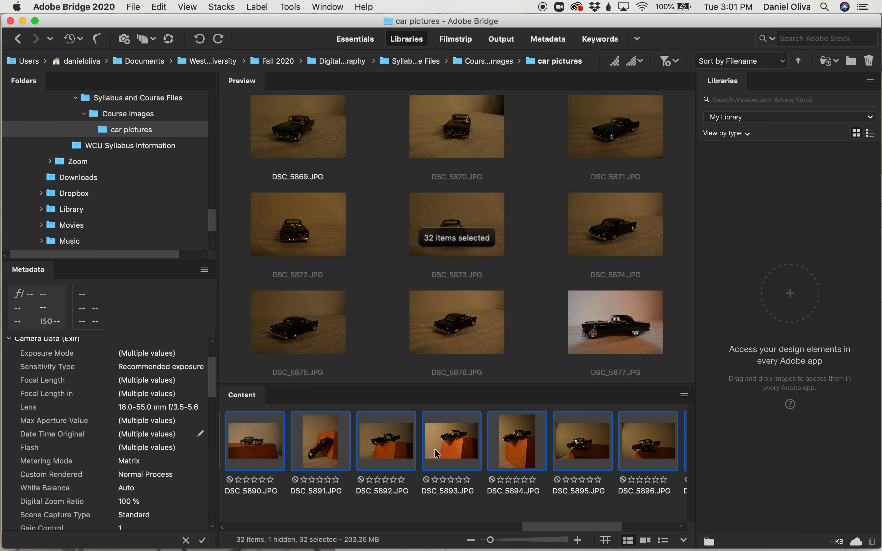
pyautogui.hscroll(-15, 437, 454)
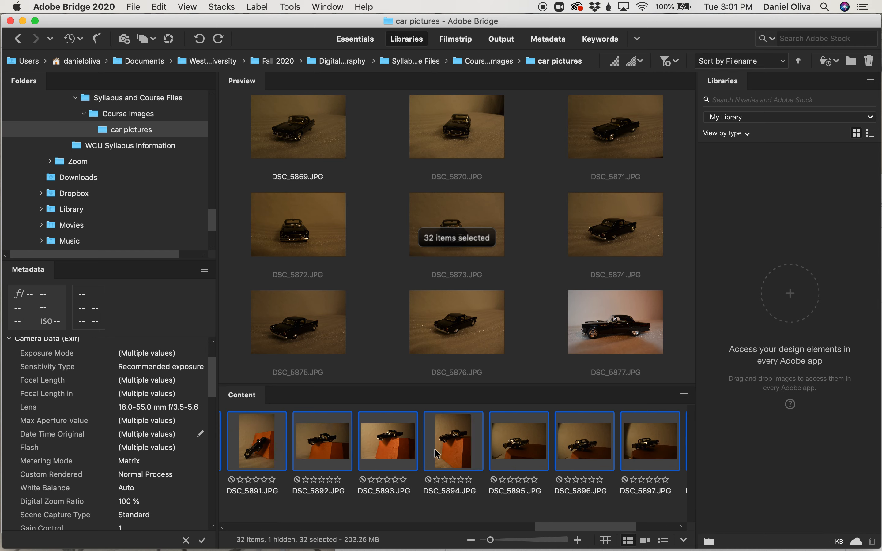
pyautogui.hscroll(8, 436, 454)
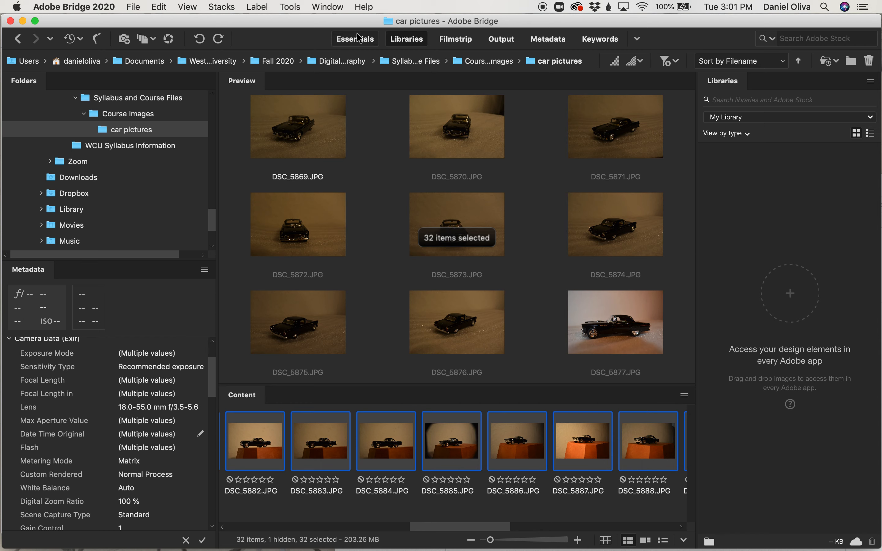
# - In Output, apply the 5 x 8 Contact Sheet template with Letter page size
pyautogui.click(501, 39)
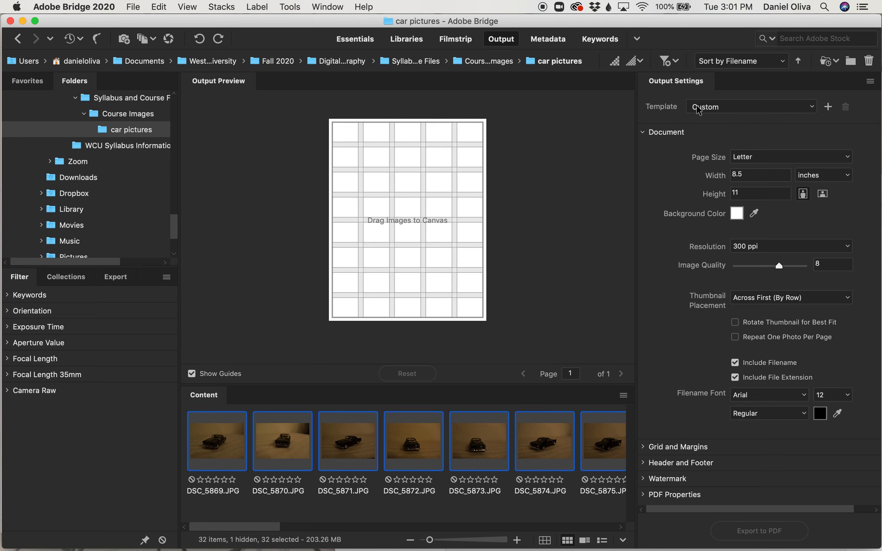
pyautogui.click(813, 108)
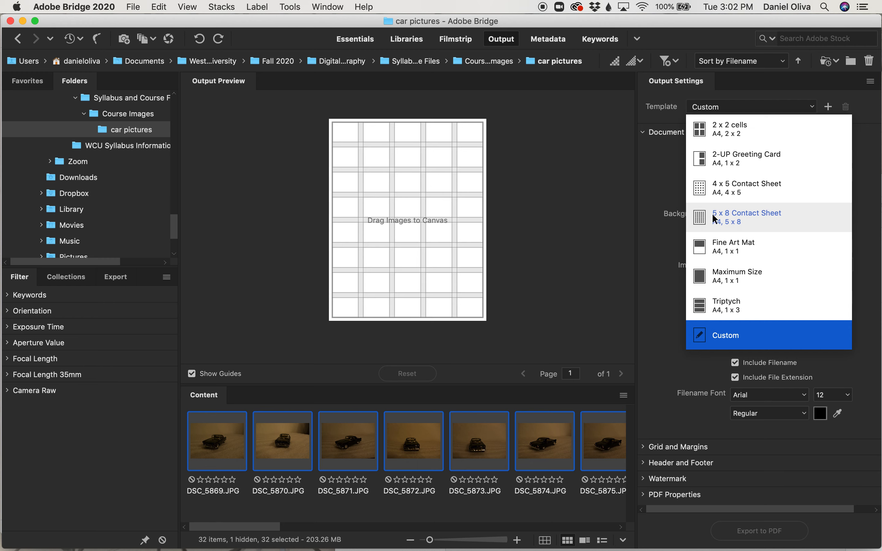
pyautogui.click(769, 216)
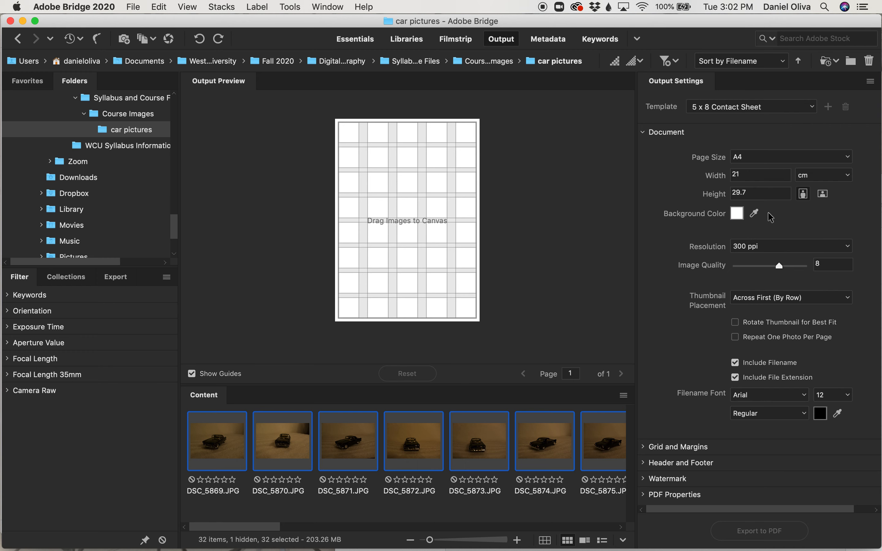
pyautogui.click(648, 132)
pyautogui.click(835, 158)
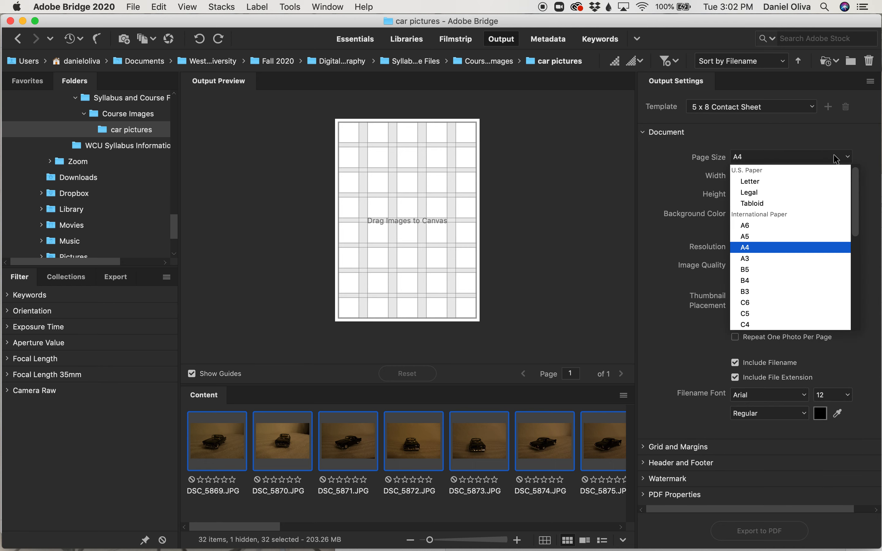
pyautogui.click(802, 183)
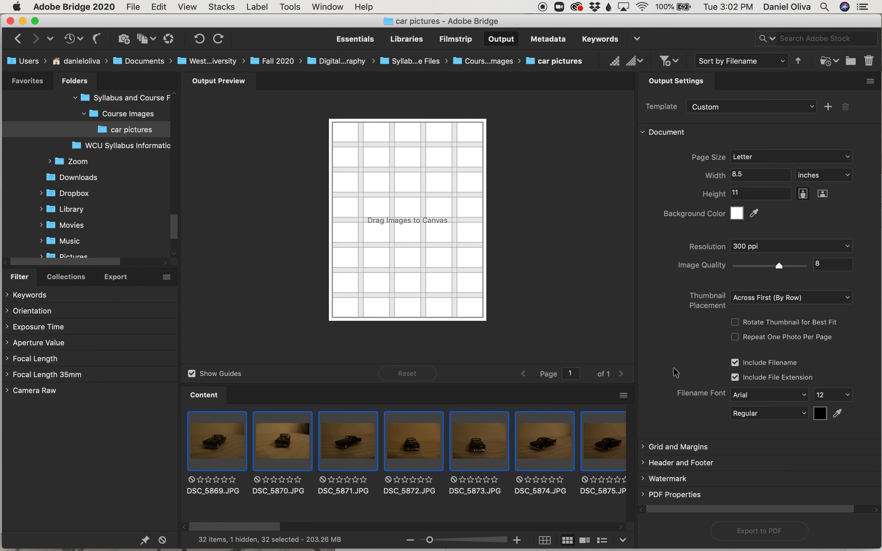
pyautogui.click(642, 133)
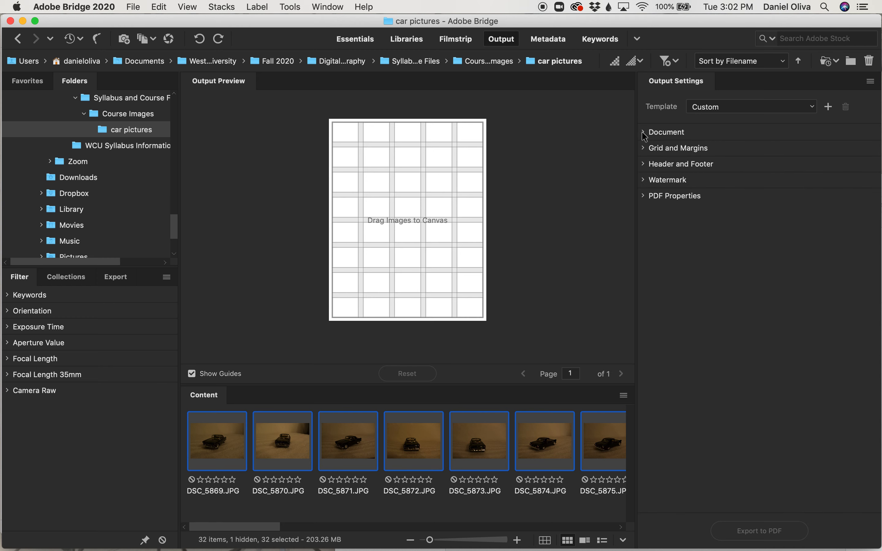
# - Turn on the header and enter the author's name plus 'Assignment 1 car contact sheet'
pyautogui.click(648, 165)
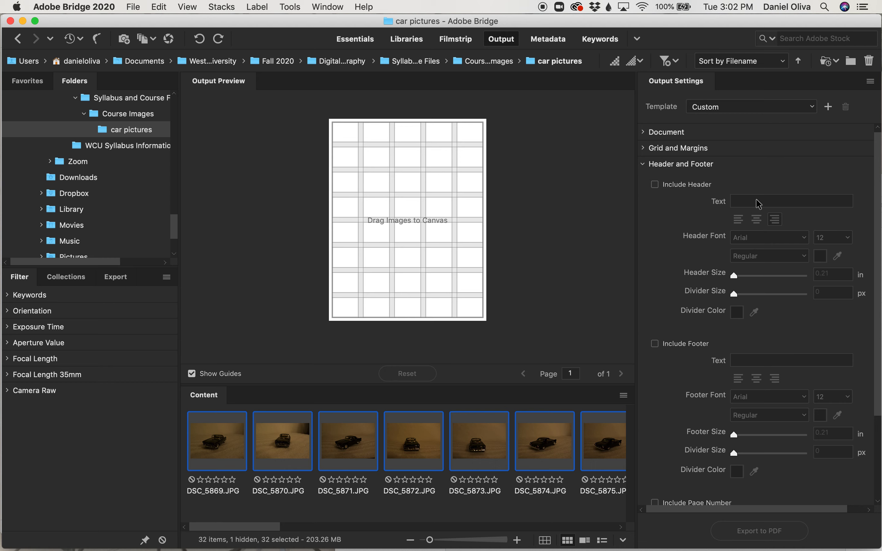
pyautogui.click(655, 185)
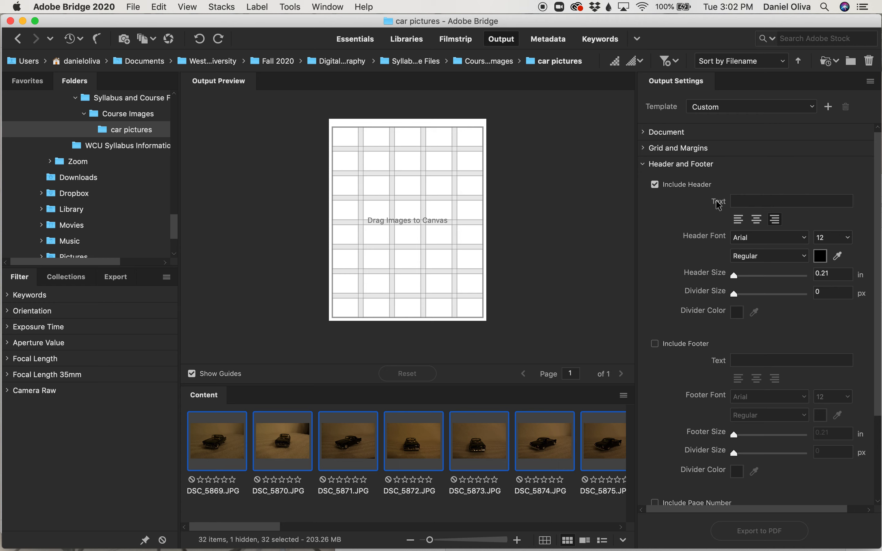
pyautogui.click(743, 200)
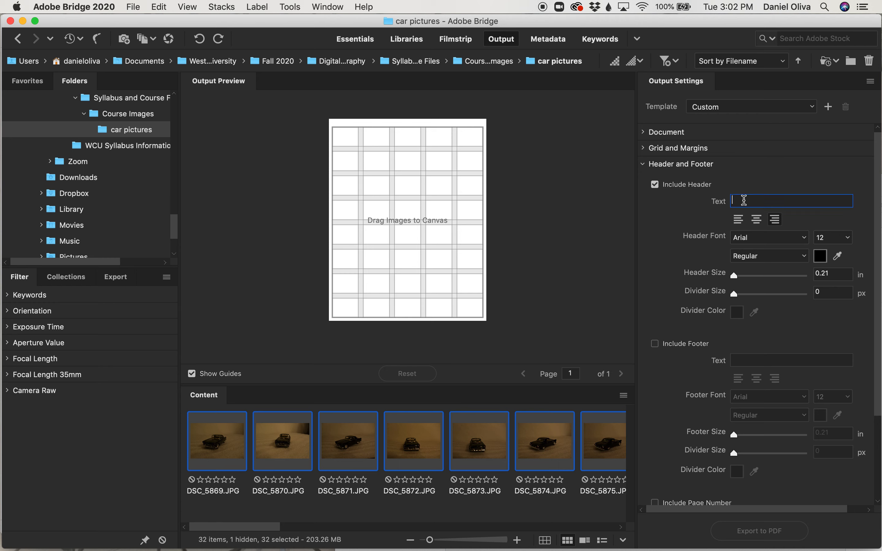
pyautogui.write('Daniel Oliva-Assignment 1')
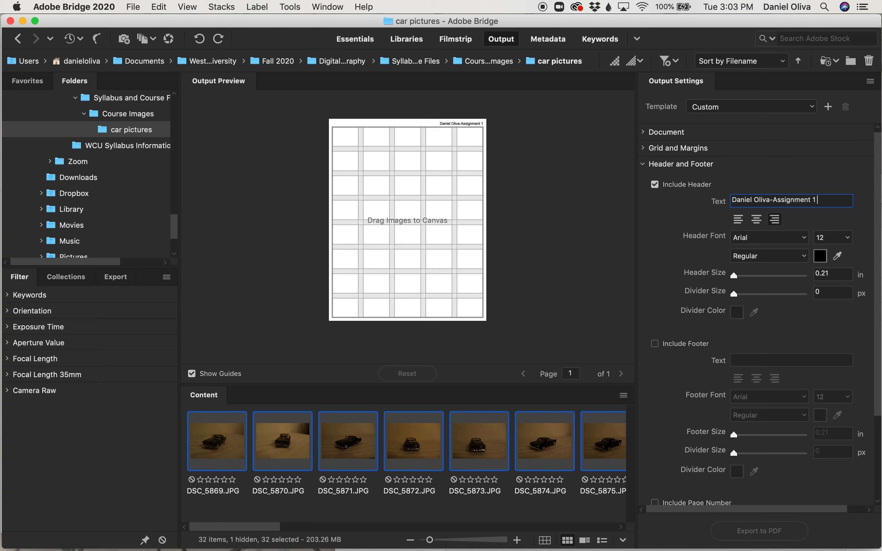
pyautogui.write('car contact s')
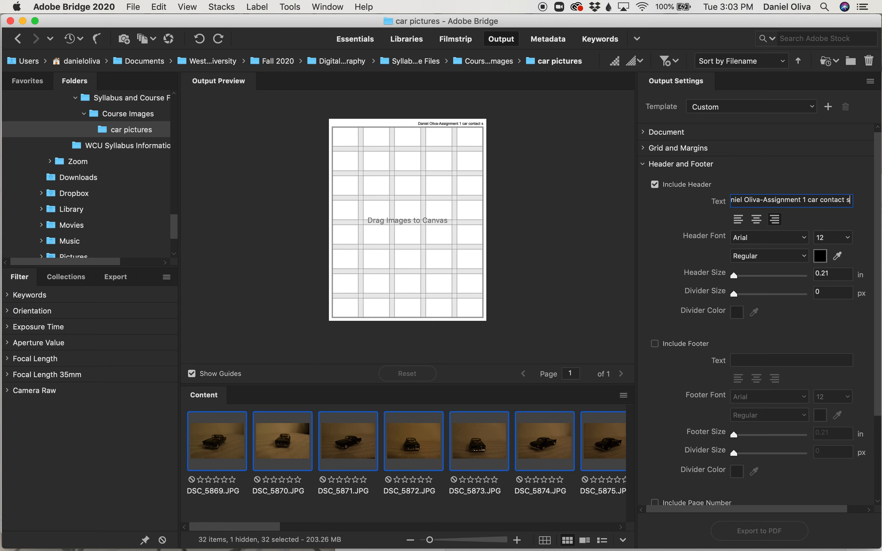
pyautogui.write('heet')
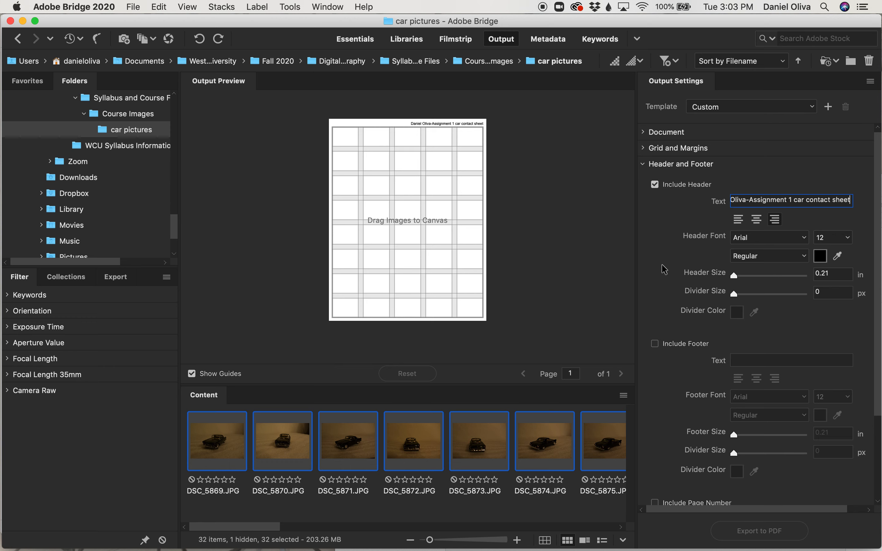
pyautogui.scroll(-5, 662, 265)
pyautogui.scroll(5, 662, 265)
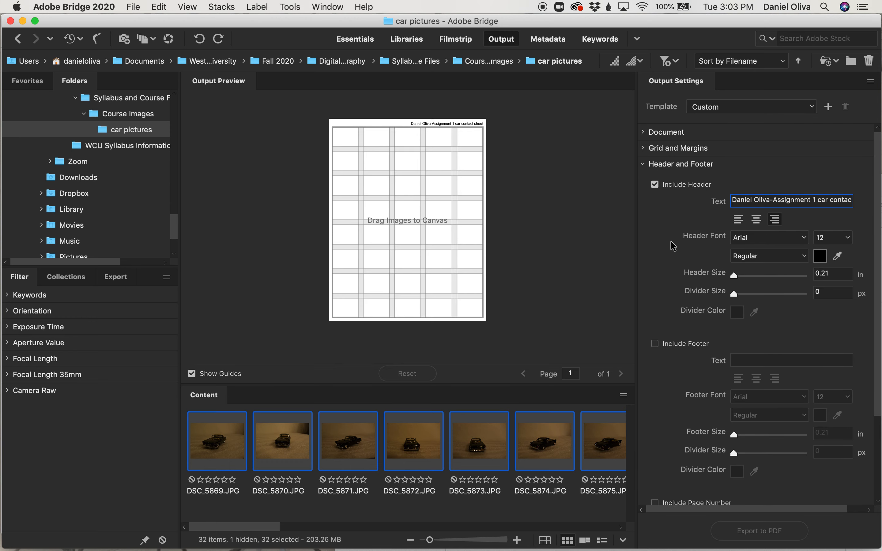
pyautogui.scroll(-3, 669, 335)
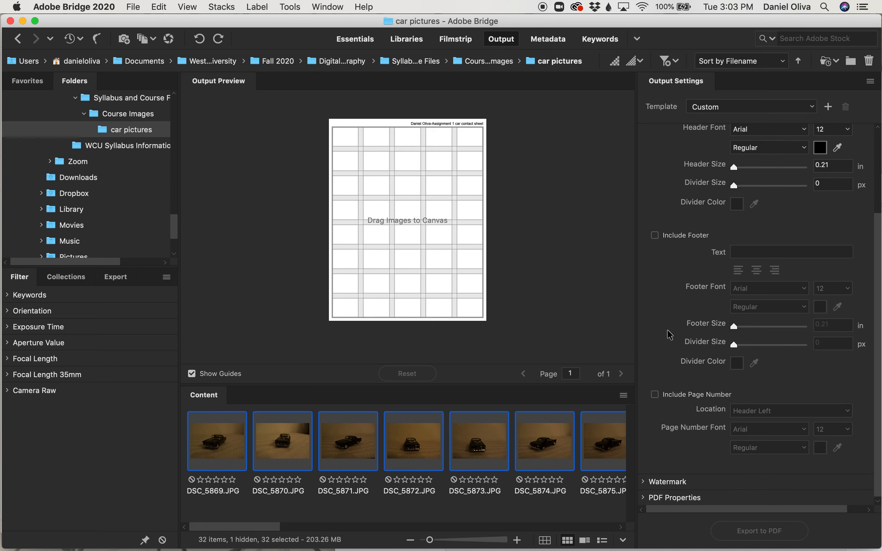
pyautogui.scroll(3, 669, 335)
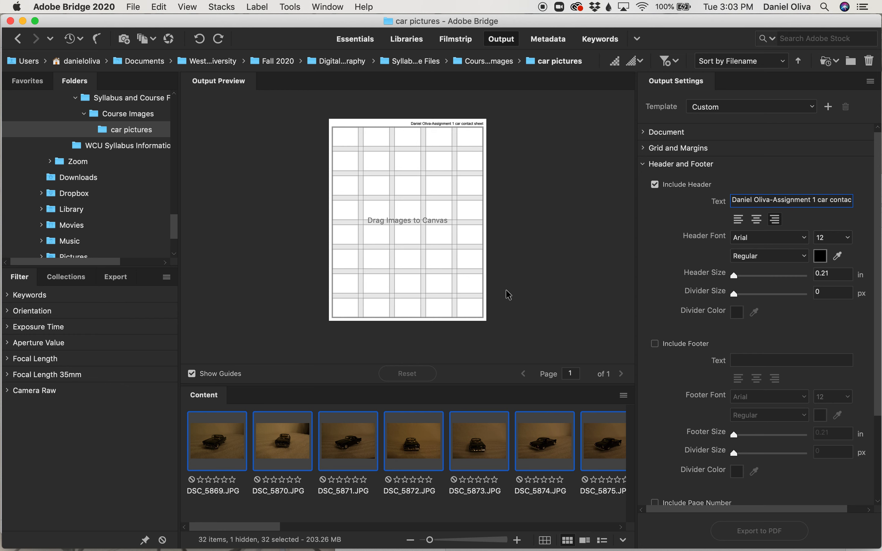
# - Place all 32 selected car photos onto the contact sheet page with filename captions
pyautogui.click(417, 434)
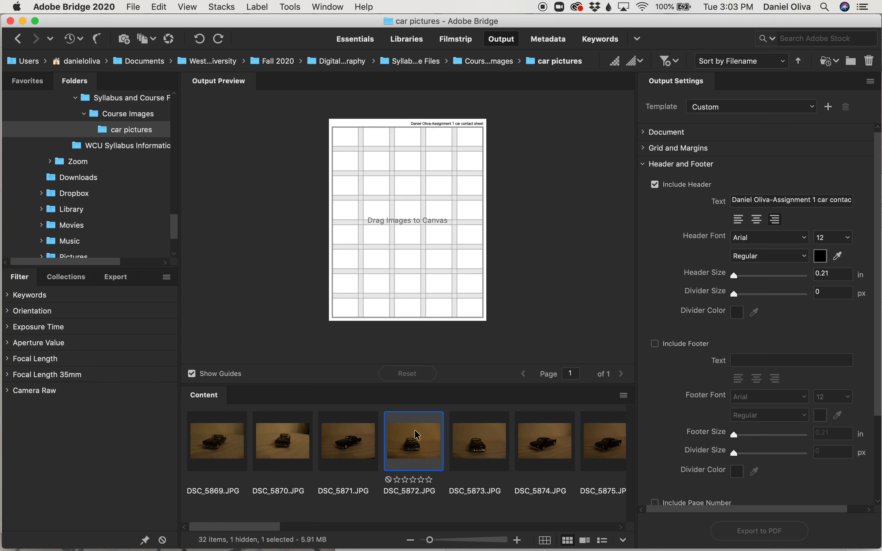
pyautogui.press('super+a')
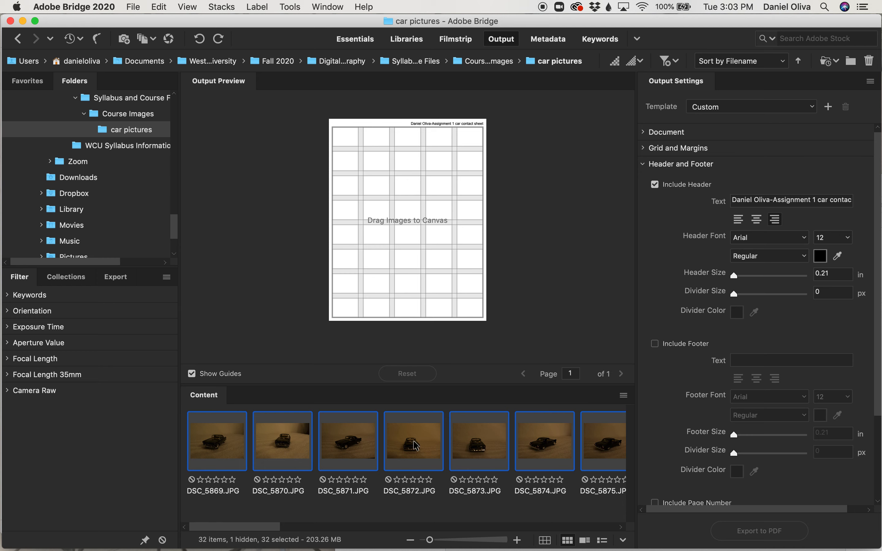
pyautogui.moveTo(416, 445); pyautogui.dragTo(424, 253)
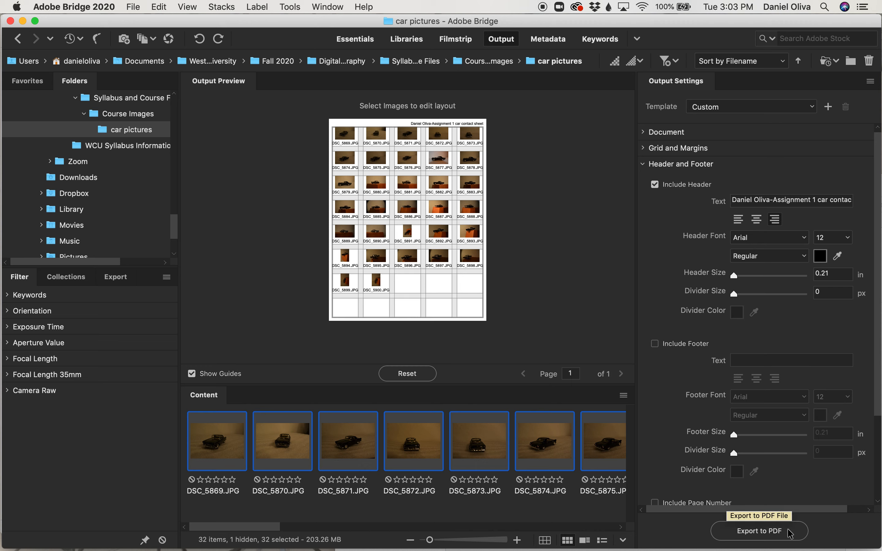
pyautogui.click(757, 533)
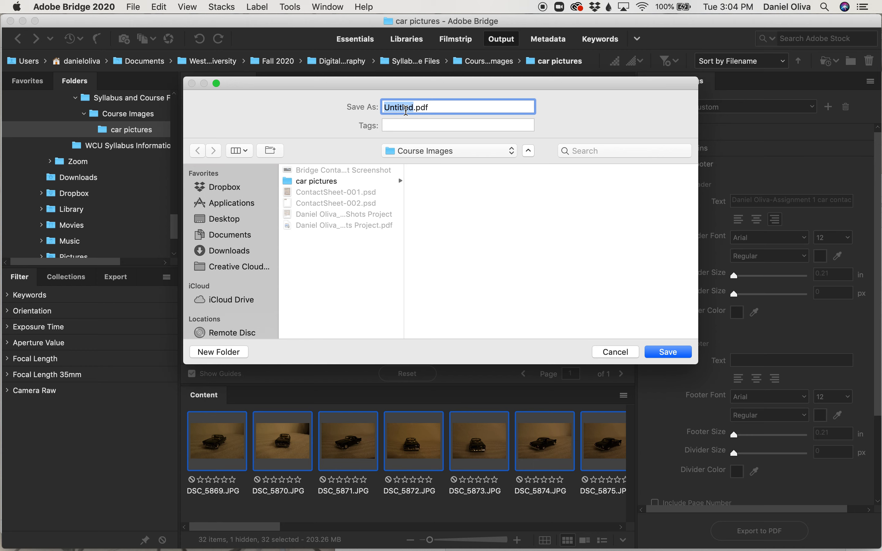
# - Save the PDF under the author's name plus 'Assignment 1 car contact sheet'
pyautogui.write('Daniel ')
pyautogui.write('Oliva As')
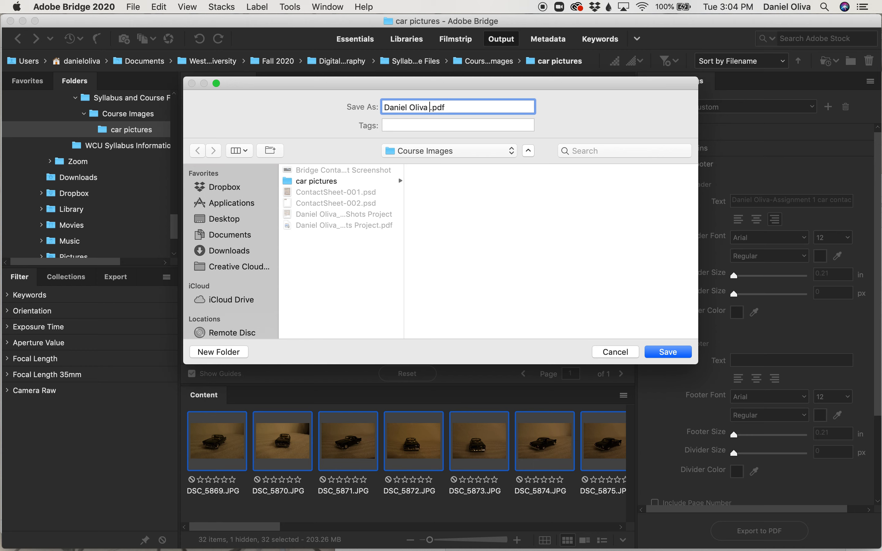
pyautogui.write('signment 1 car contact sheet')
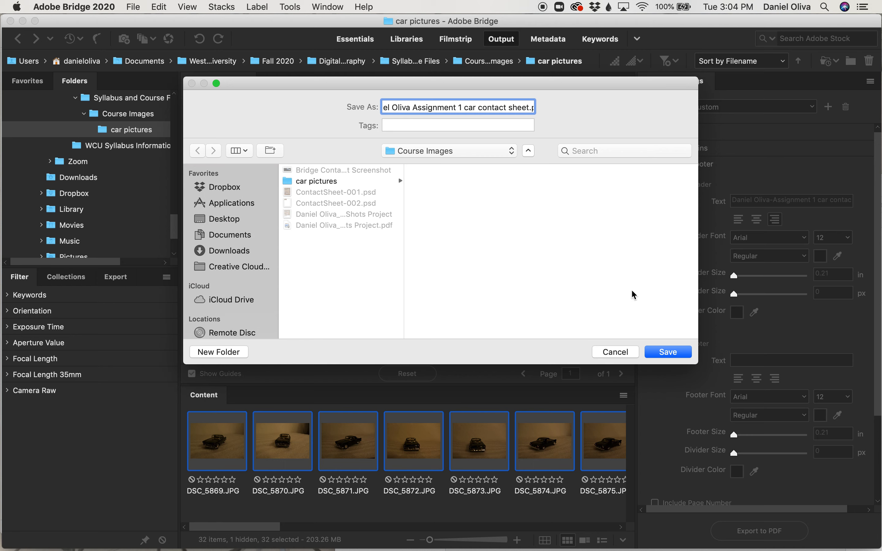
pyautogui.click(662, 352)
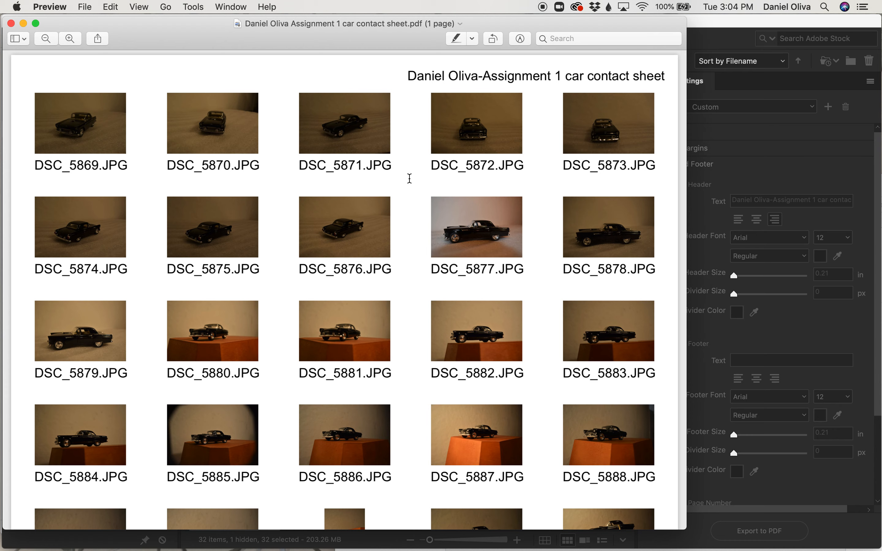
# - Scroll through the contact sheet PDF in Preview to review the thumbnails, then reposition the window
pyautogui.scroll(-10, 410, 179)
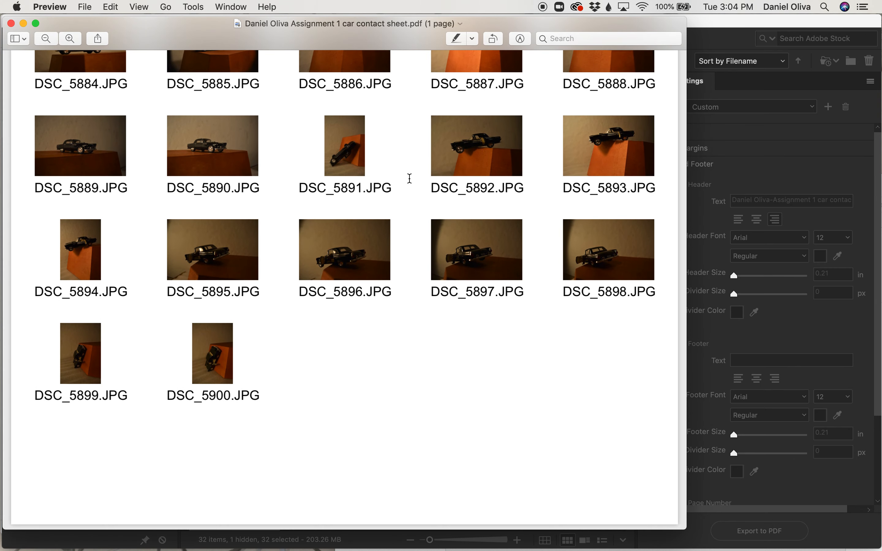
pyautogui.scroll(5, 409, 178)
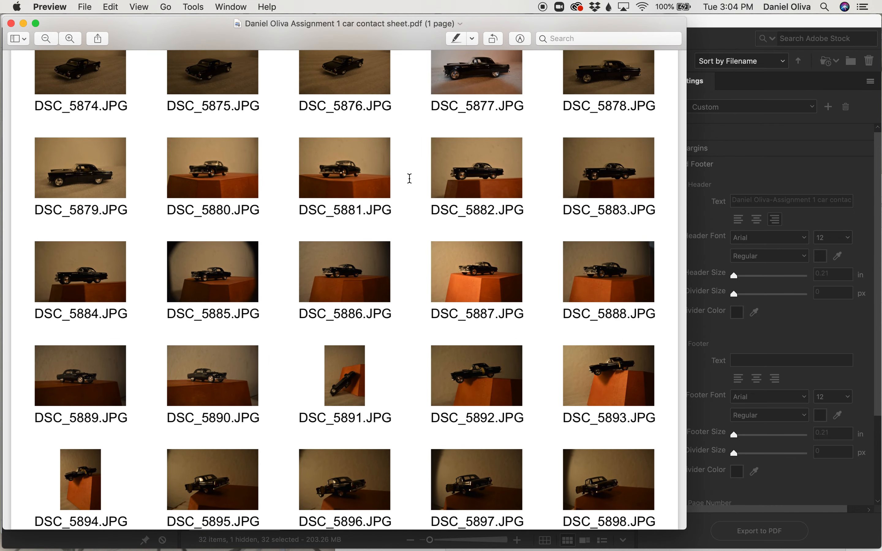
pyautogui.scroll(3, 409, 179)
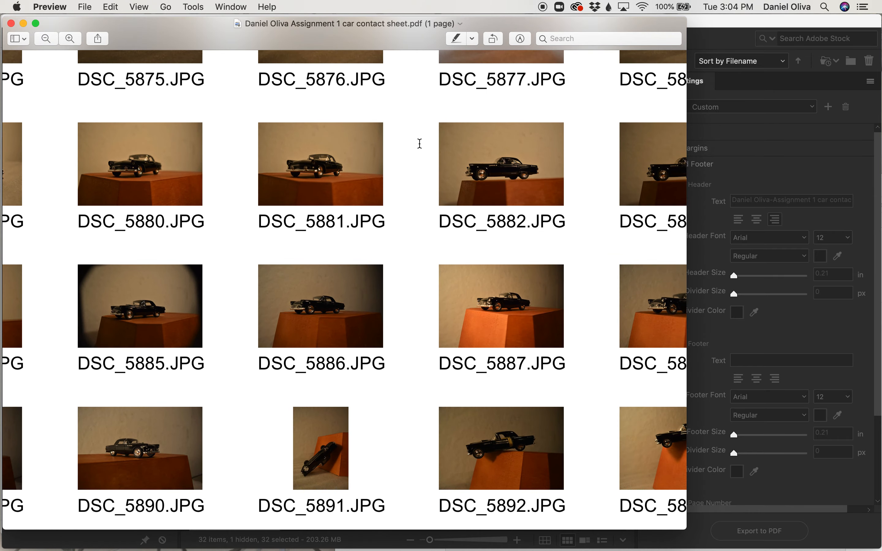
pyautogui.scroll(6, 420, 143)
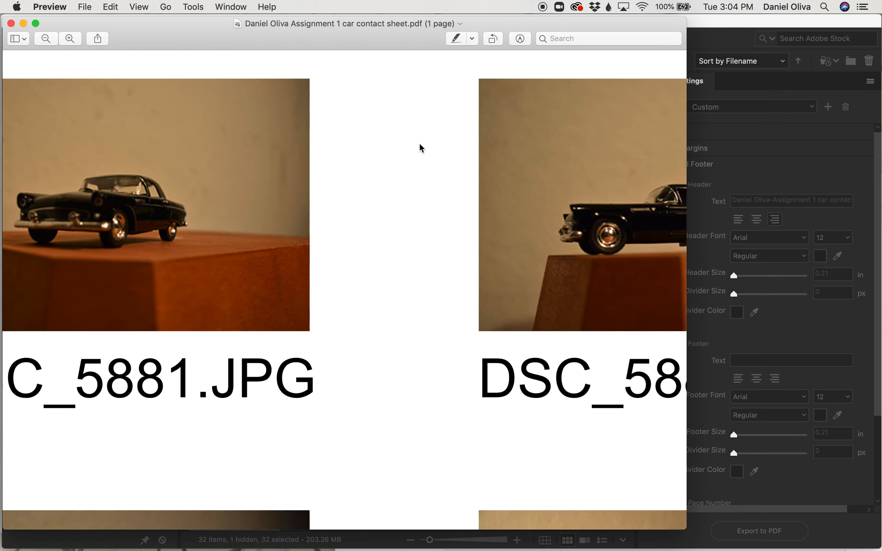
pyautogui.hscroll(-5, 235, 181)
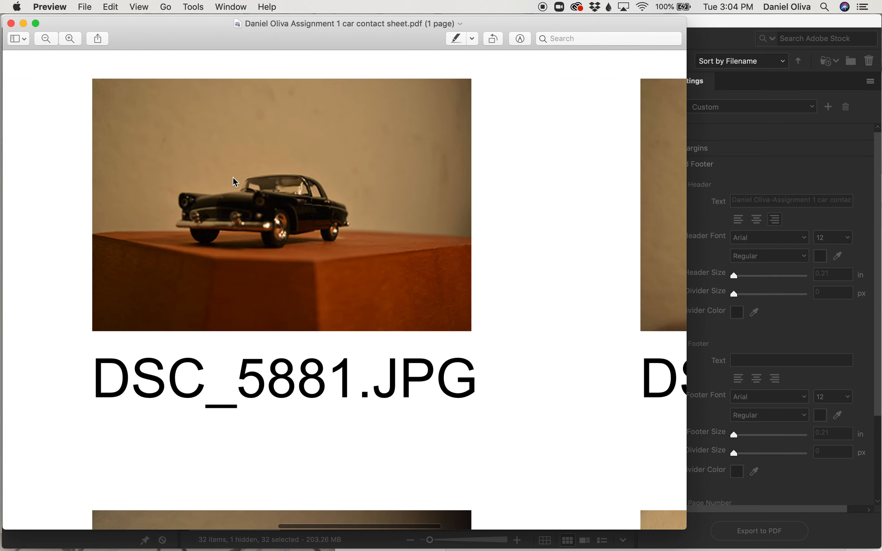
pyautogui.hscroll(-1, 235, 181)
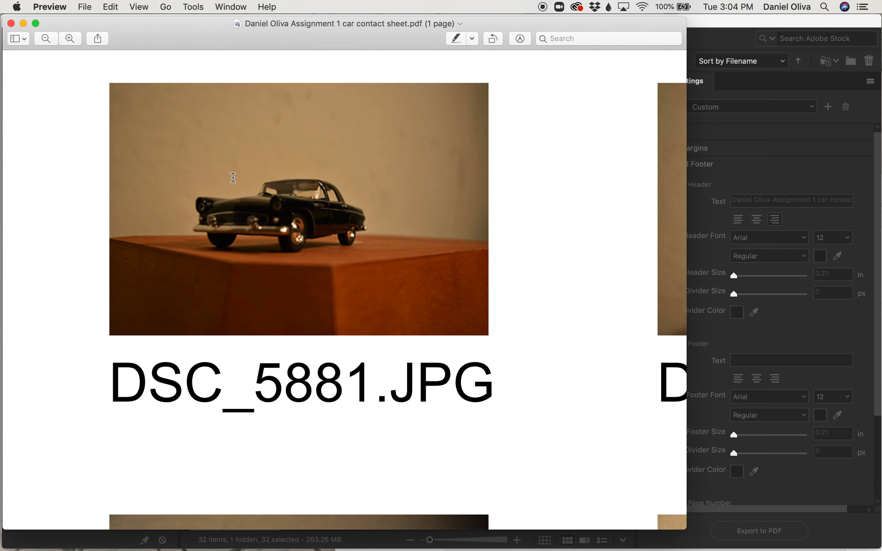
pyautogui.hscroll(20, 233, 177)
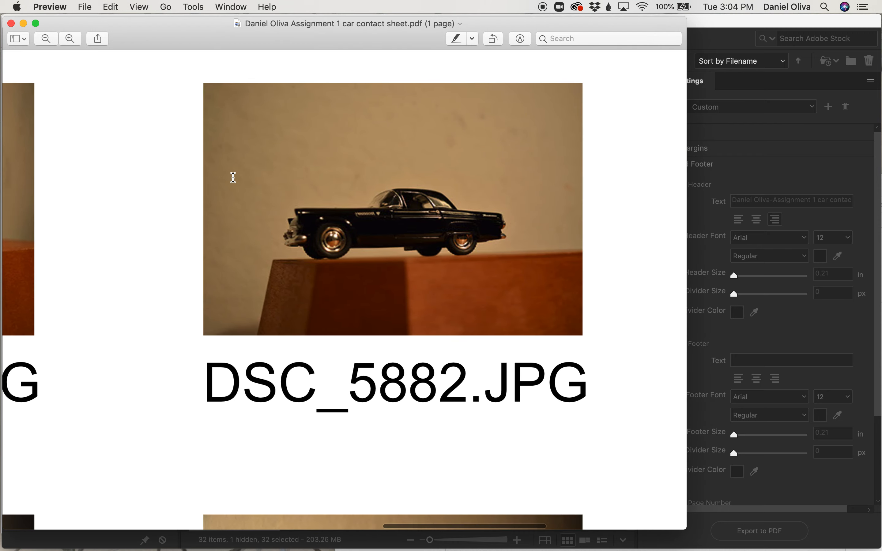
pyautogui.scroll(-20, 233, 178)
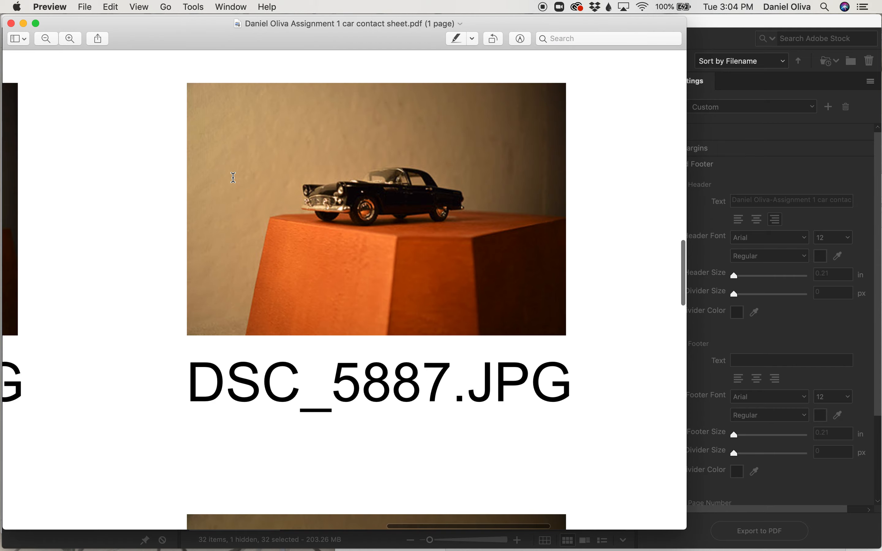
pyautogui.scroll(-20, 234, 177)
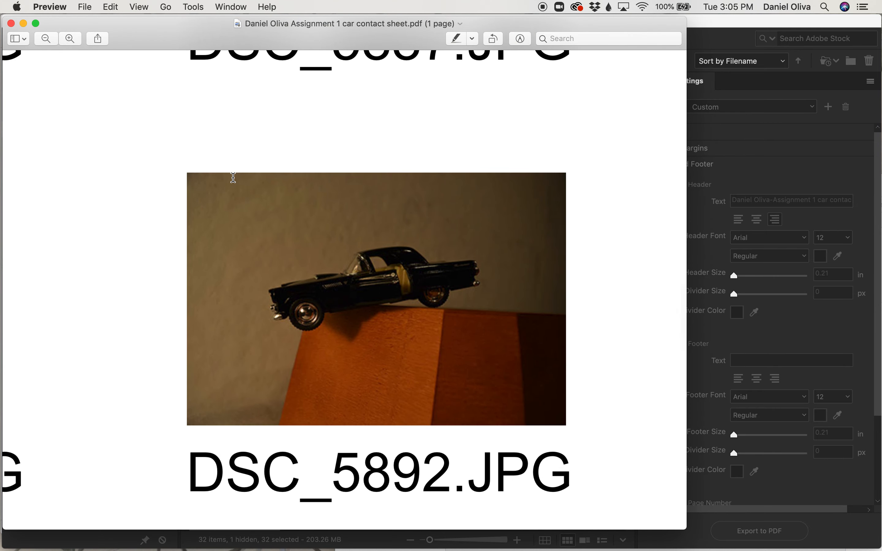
pyautogui.scroll(-15, 234, 178)
pyautogui.hscroll(-20, 234, 177)
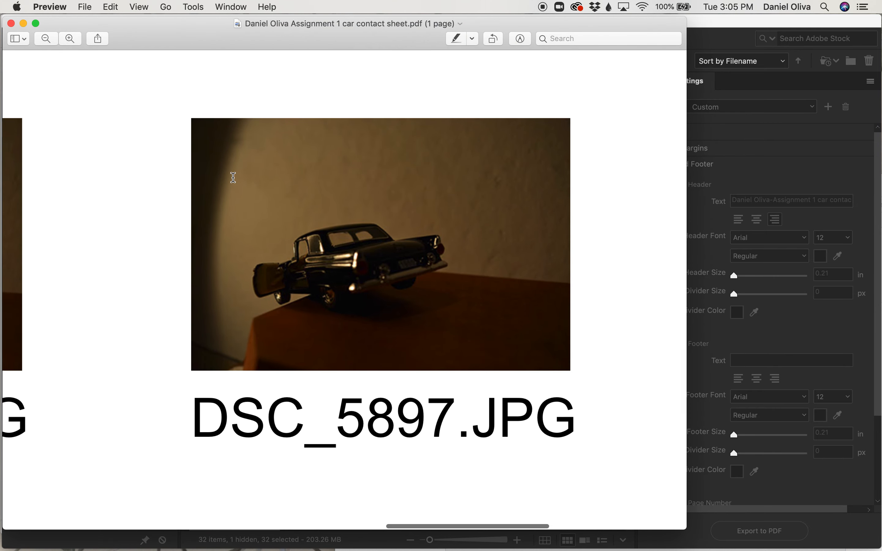
pyautogui.hscroll(-20, 234, 178)
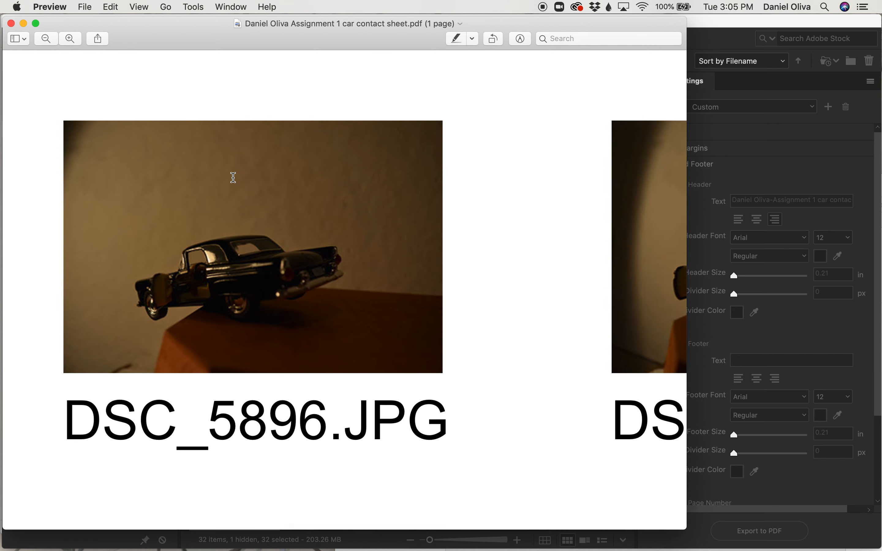
pyautogui.hscroll(-10, 236, 178)
pyautogui.scroll(15, 235, 177)
pyautogui.scroll(5, 235, 178)
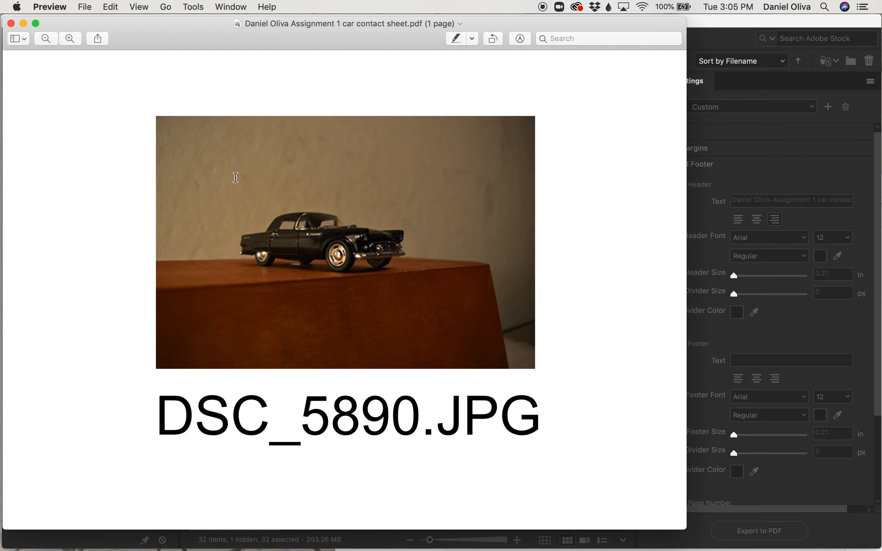
pyautogui.scroll(-10, 236, 178)
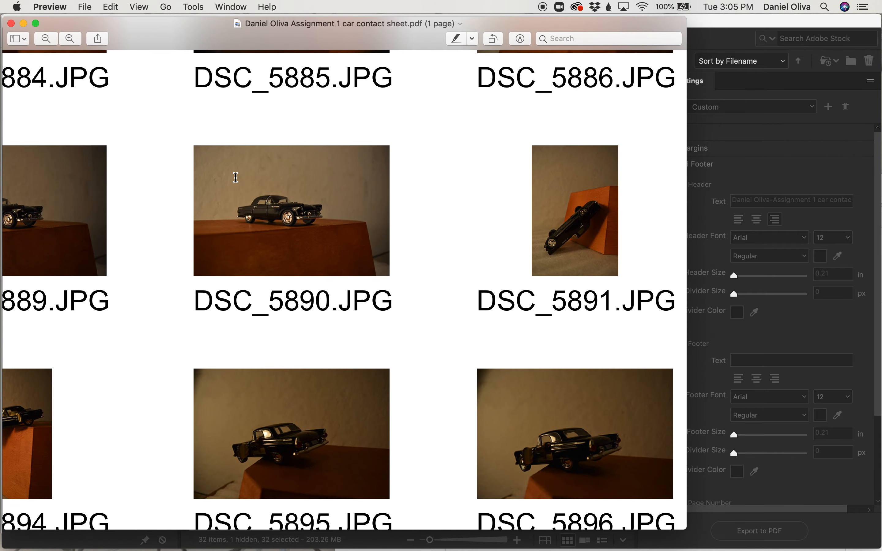
pyautogui.scroll(-5, 236, 178)
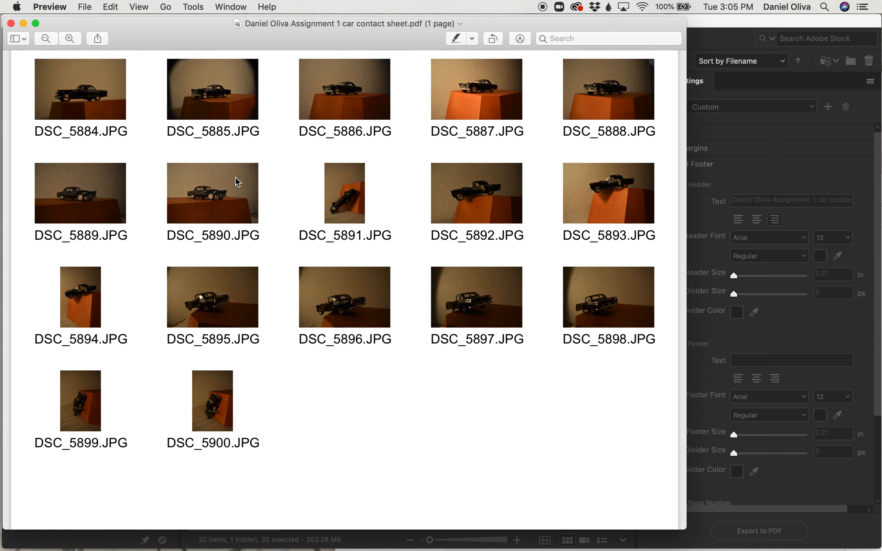
pyautogui.moveTo(184, 23); pyautogui.dragTo(256, 17)
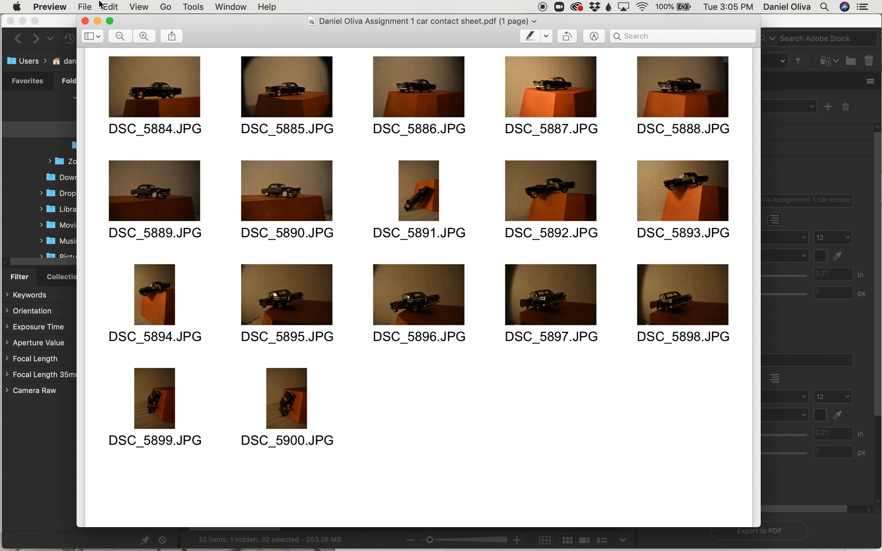
# - Export the contact sheet as a Best-quality, 300 pixels/inch JPEG into Course Images
pyautogui.click(84, 6)
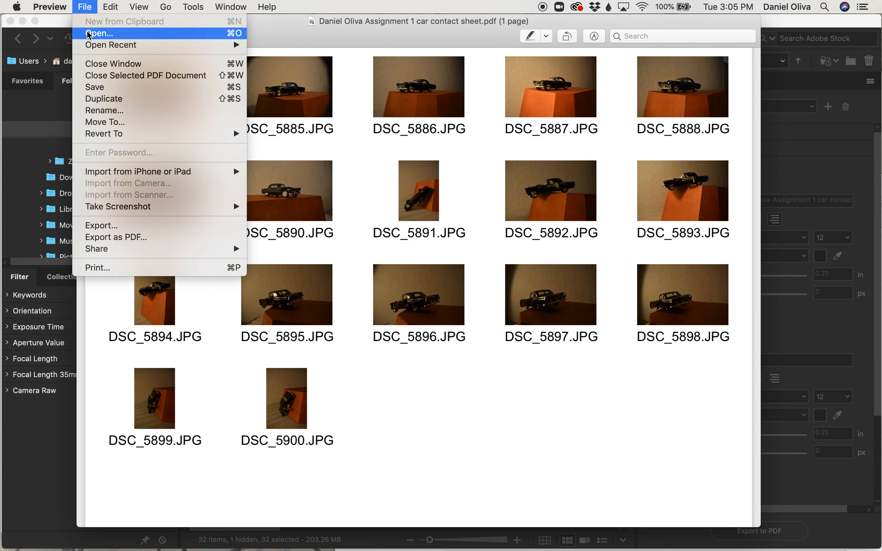
pyautogui.click(115, 227)
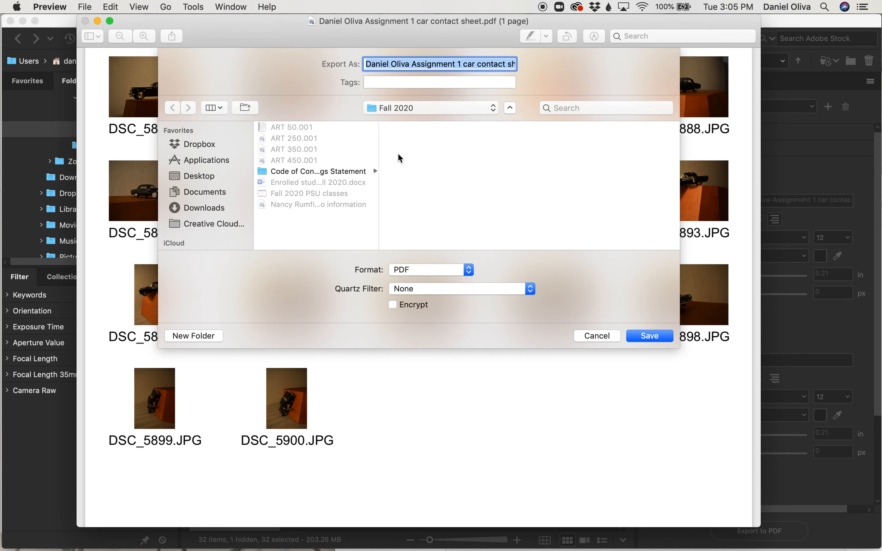
pyautogui.click(415, 110)
pyautogui.click(409, 256)
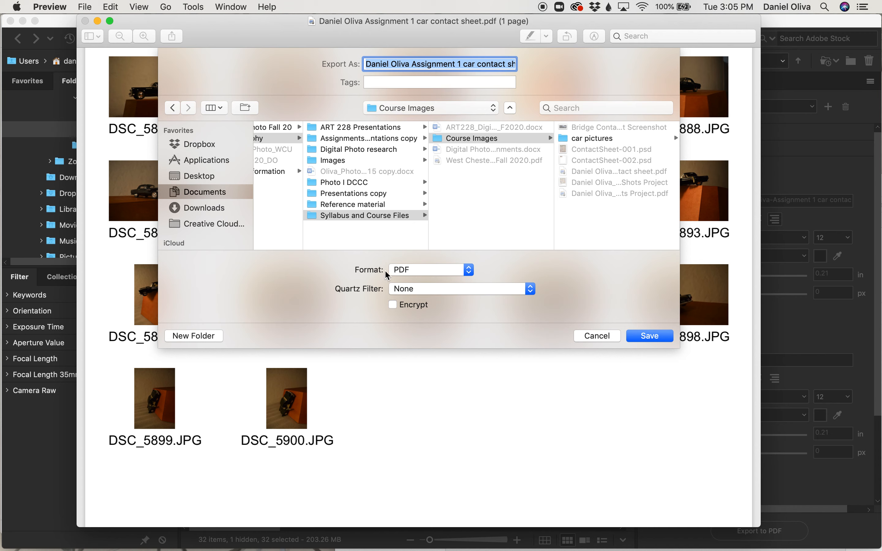
pyautogui.click(470, 270)
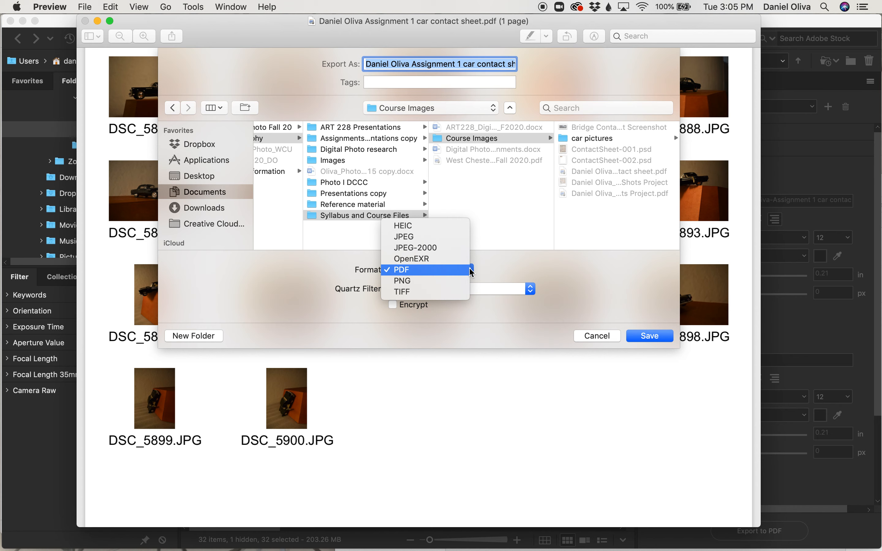
pyautogui.click(444, 241)
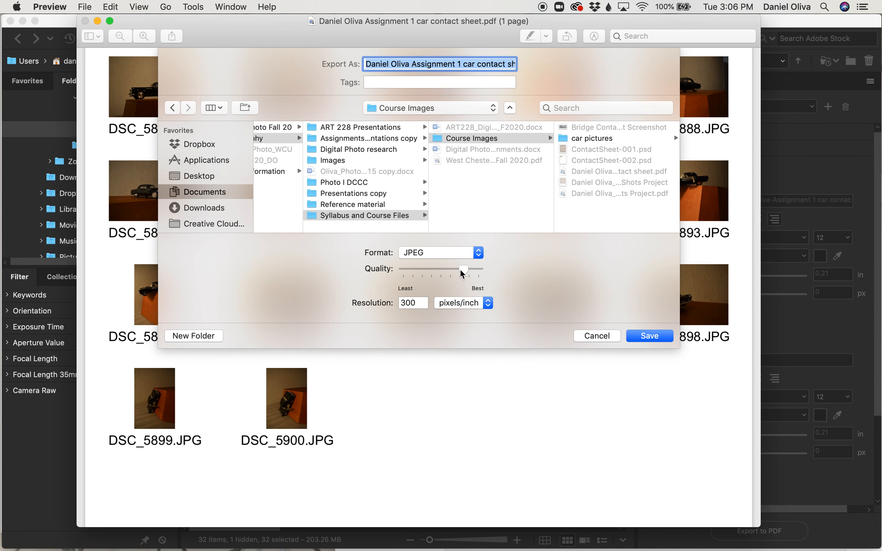
pyautogui.moveTo(461, 269); pyautogui.dragTo(467, 269)
pyautogui.click(453, 64)
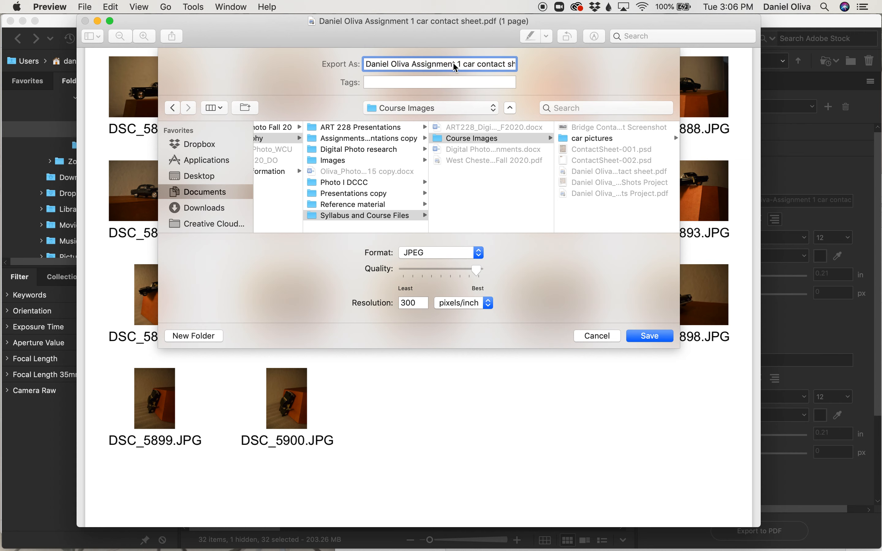
pyautogui.press('Right')
pyautogui.press('Right')
pyautogui.press('Right')
pyautogui.press('Right')
pyautogui.press('Right')
pyautogui.press('Right')
pyautogui.press('Right')
pyautogui.press('Right')
pyautogui.press('Right')
pyautogui.press('Right')
pyautogui.press('Right')
pyautogui.press('Right')
pyautogui.press('Right')
pyautogui.press('Right')
pyautogui.press('Right')
pyautogui.press('Right')
pyautogui.press('Right')
pyautogui.press('Right')
pyautogui.press('Right')
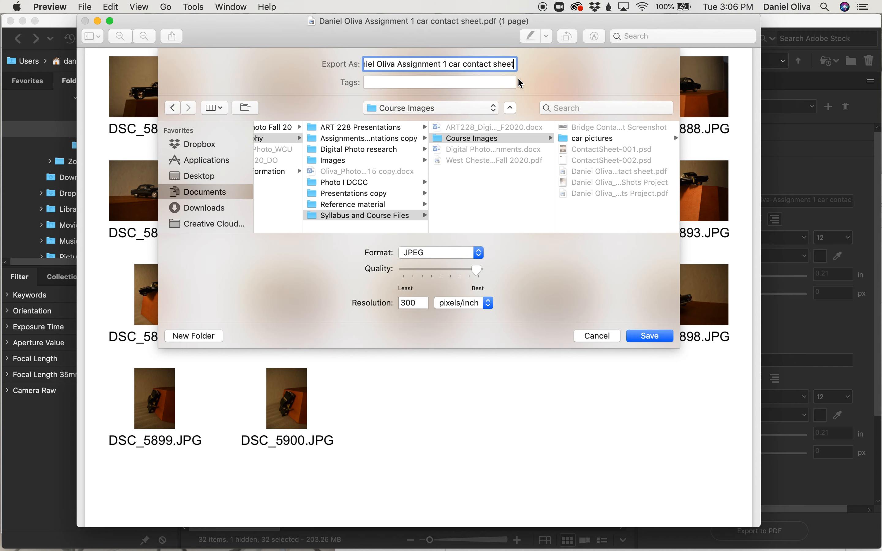
pyautogui.click(646, 336)
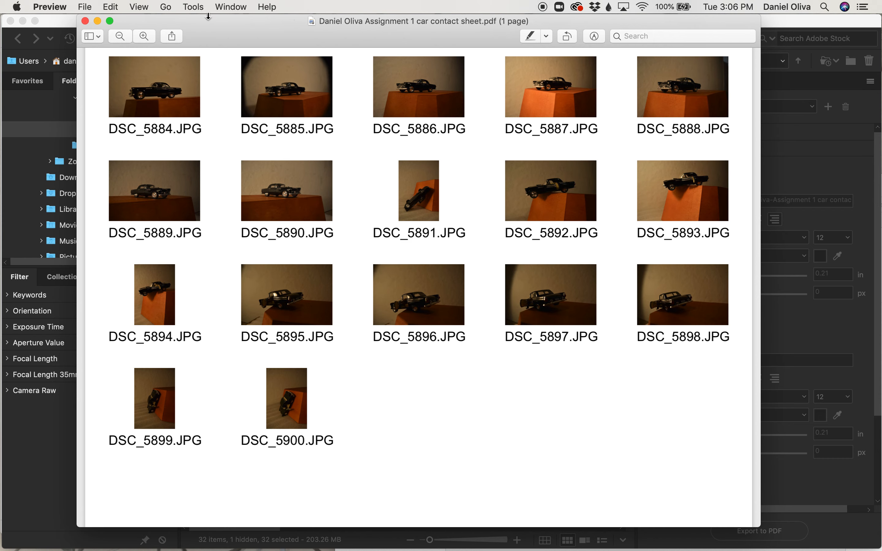
# - Close the contact sheet PDF and return to the Course Images folder in Finder
pyautogui.click(86, 21)
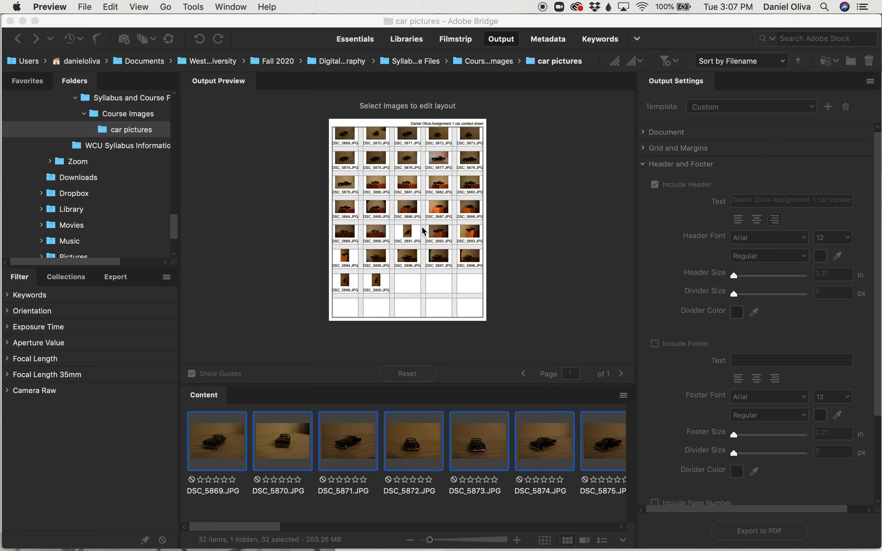
pyautogui.click(23, 545)
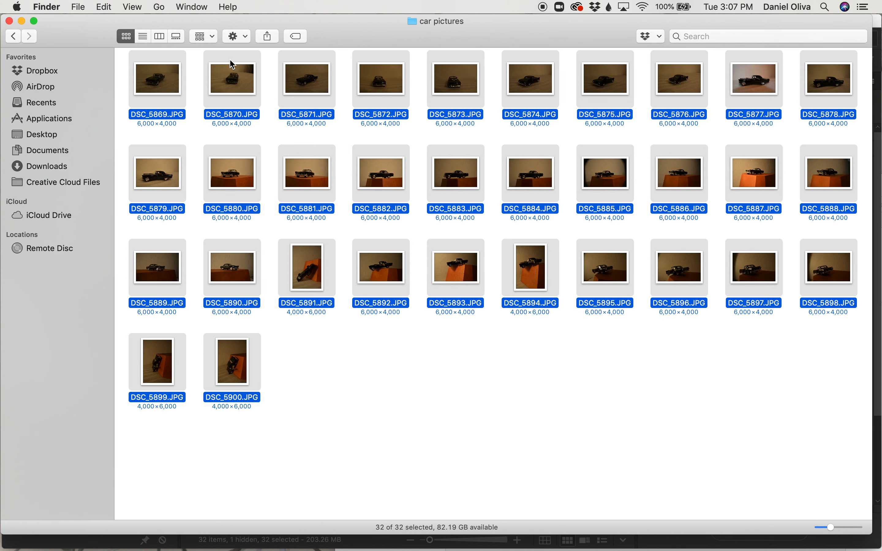
pyautogui.click(161, 35)
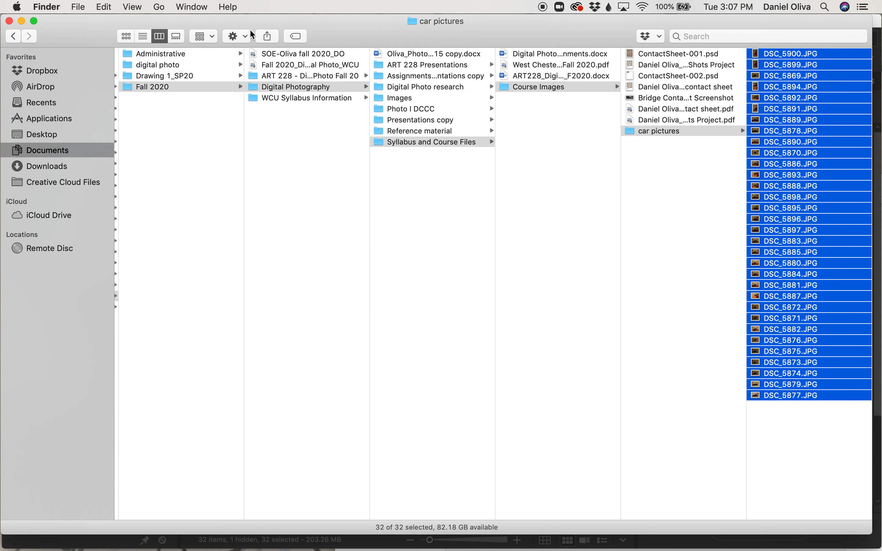
pyautogui.click(127, 36)
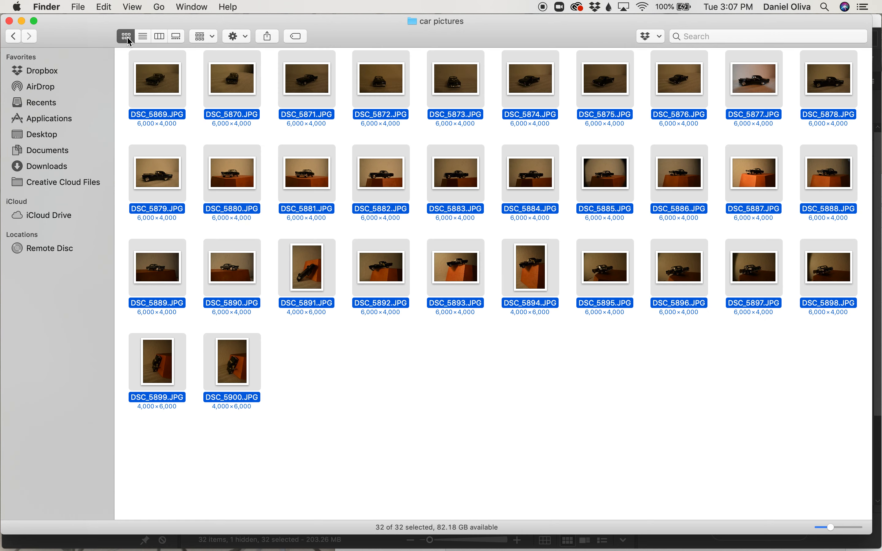
pyautogui.click(14, 37)
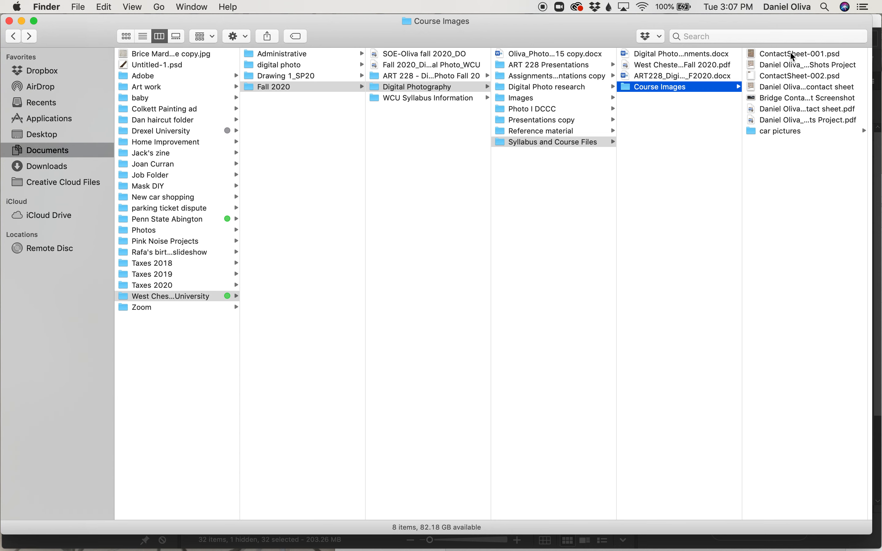
# - Inspect and open the 1.1 MB JPEG contact sheet, then switch back to Chrome
pyautogui.click(793, 108)
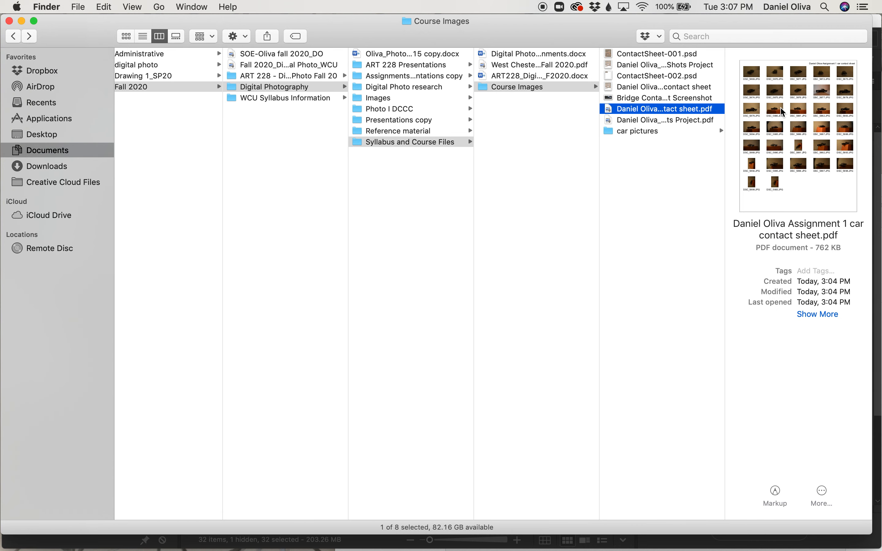
pyautogui.click(661, 89)
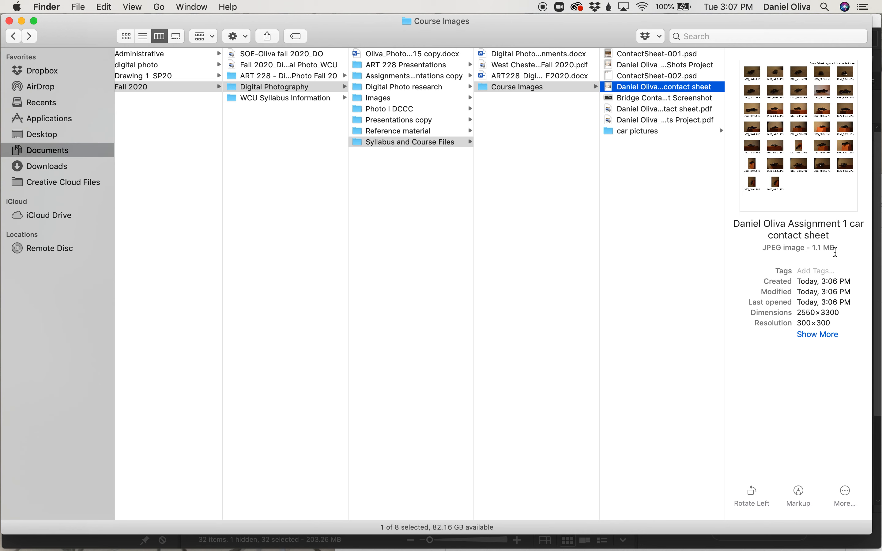
pyautogui.doubleClick(611, 90)
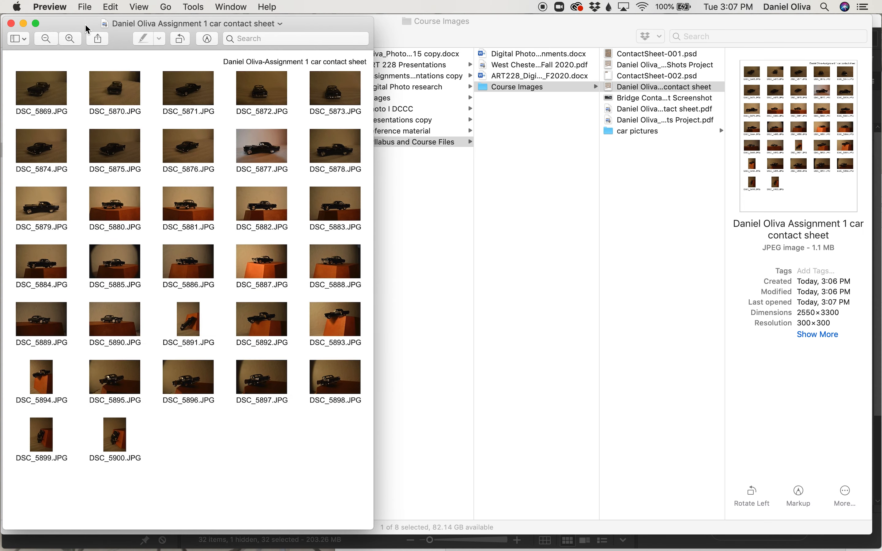
pyautogui.click(11, 24)
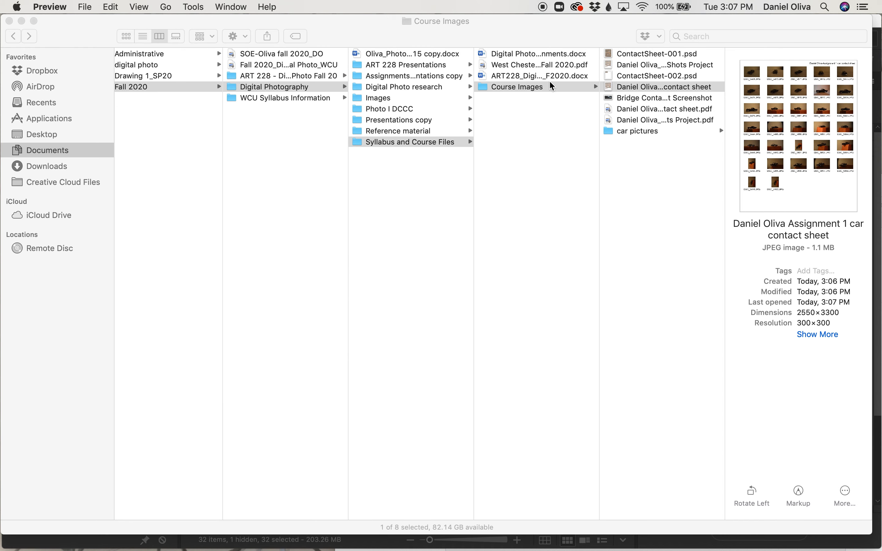
pyautogui.moveTo(250, 547)
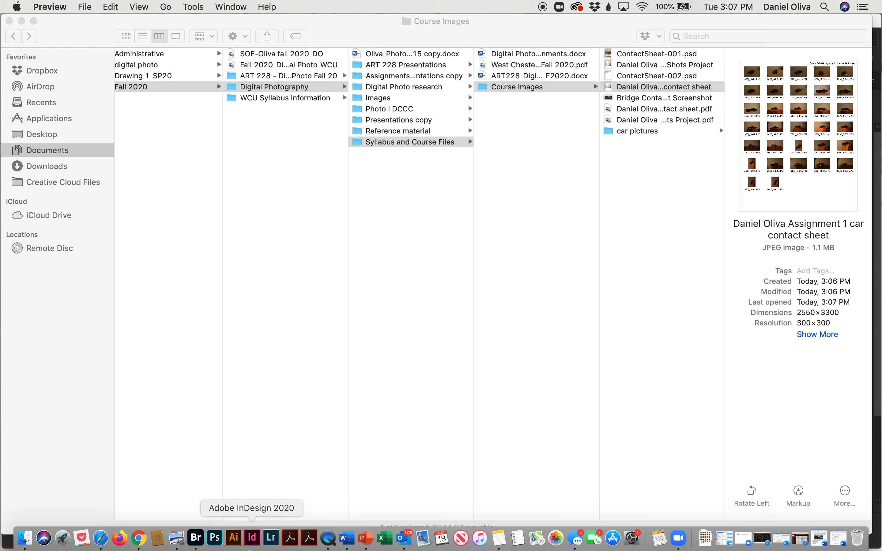
pyautogui.click(138, 539)
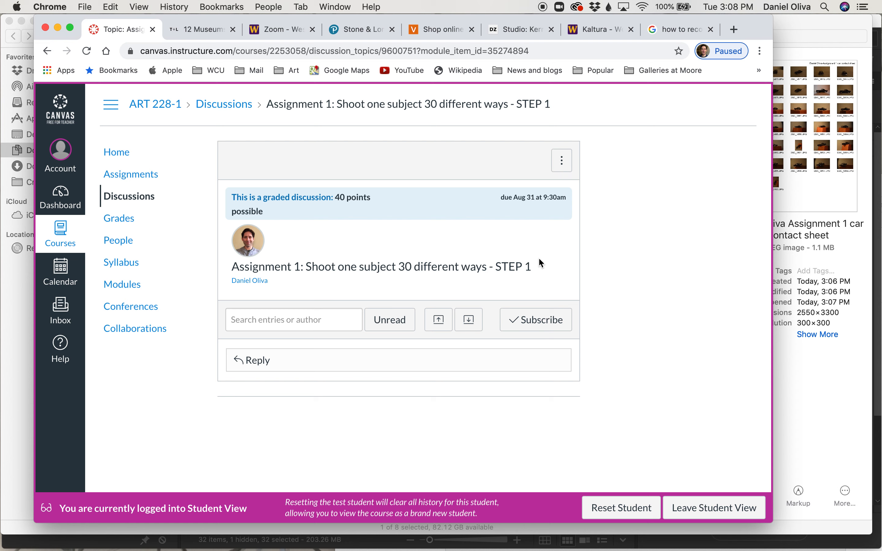
# - Open an empty reply box on the Assignment 1 STEP 1 discussion
pyautogui.click(270, 361)
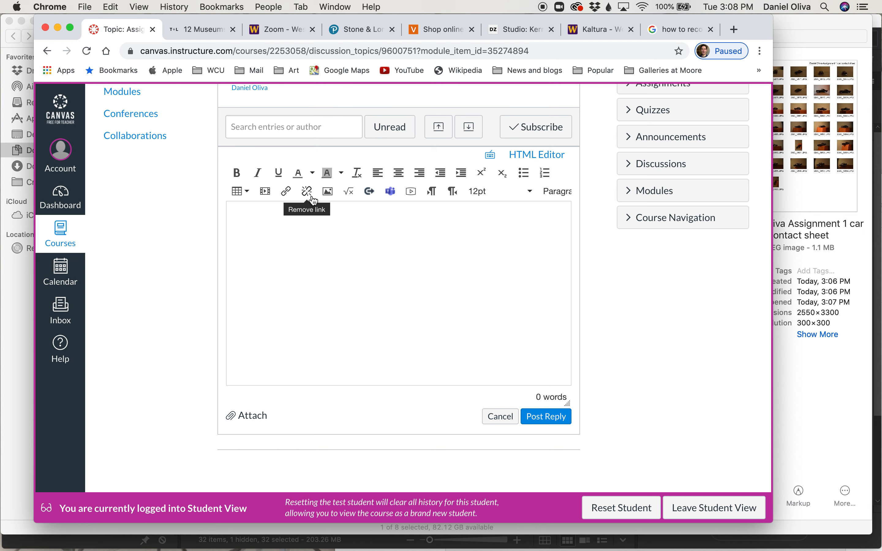
# - Open the Insert/Edit Image dialog and browse the My files folder in its Canvas tab
pyautogui.click(329, 193)
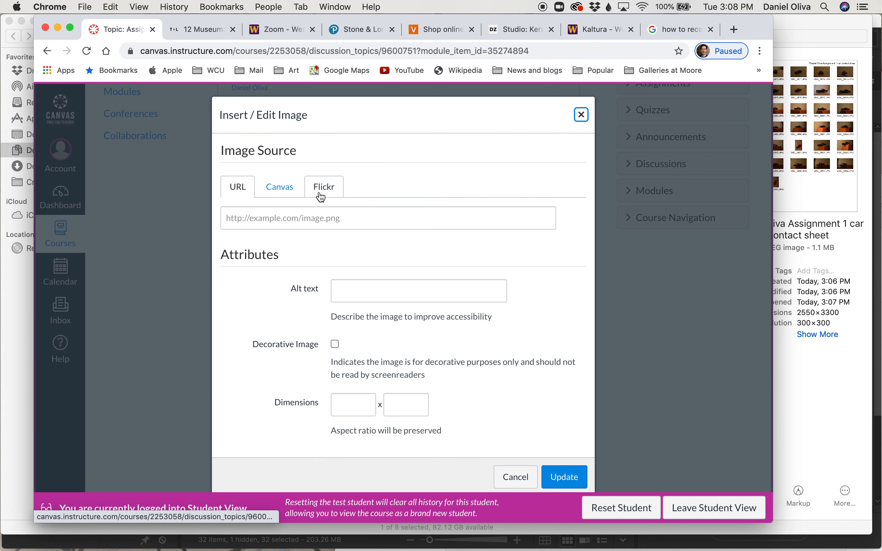
pyautogui.click(276, 191)
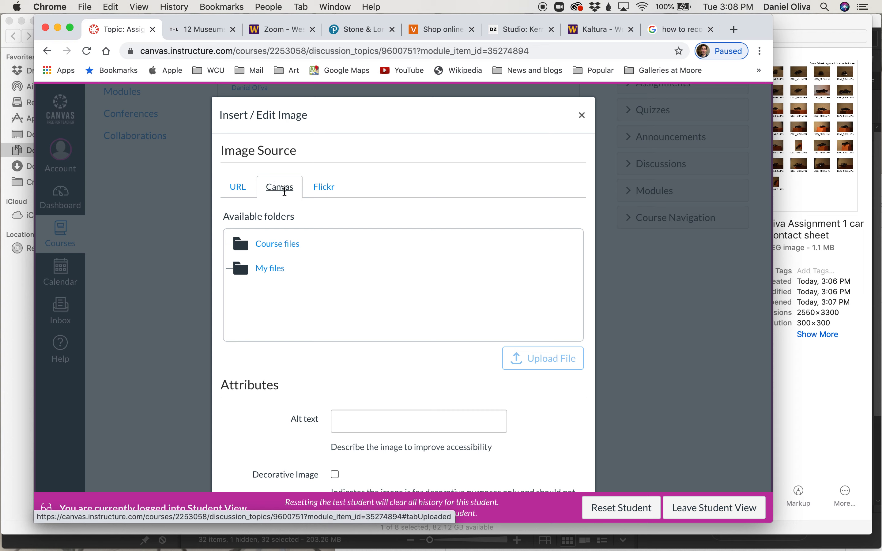
pyautogui.click(237, 188)
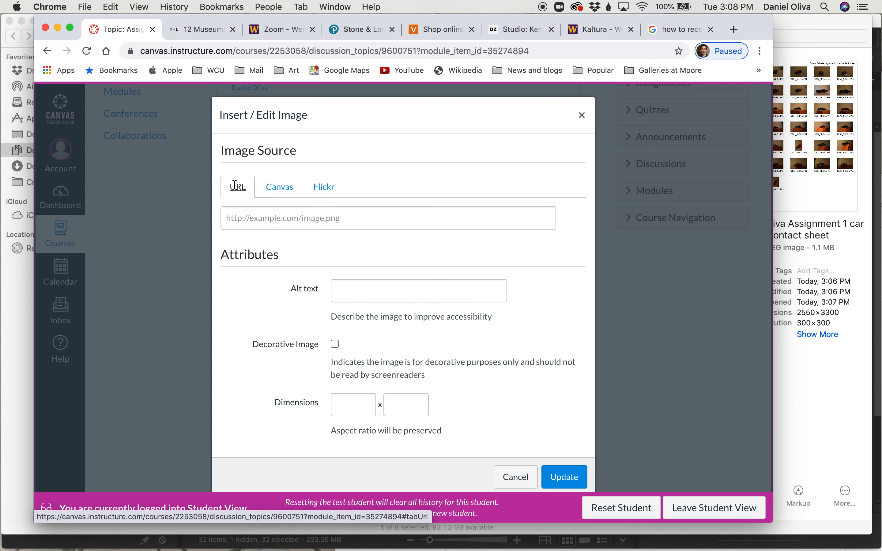
pyautogui.click(276, 189)
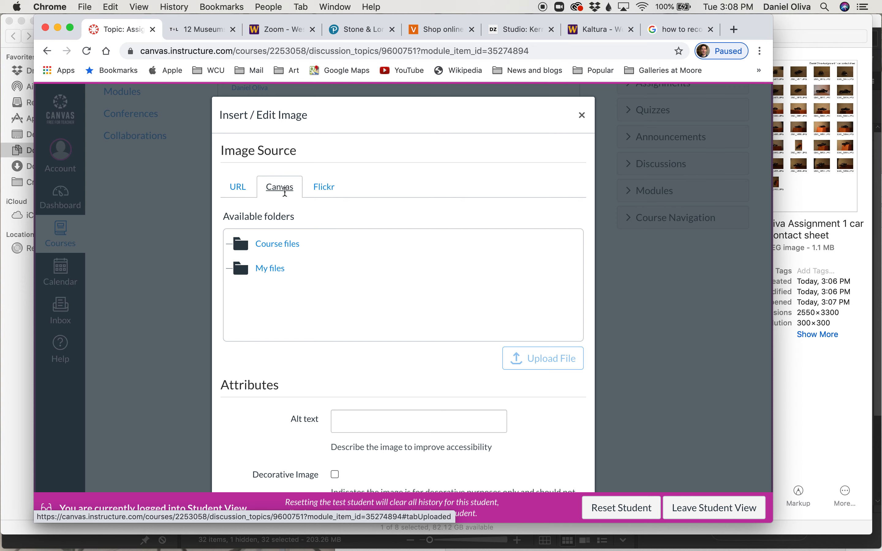
pyautogui.click(276, 270)
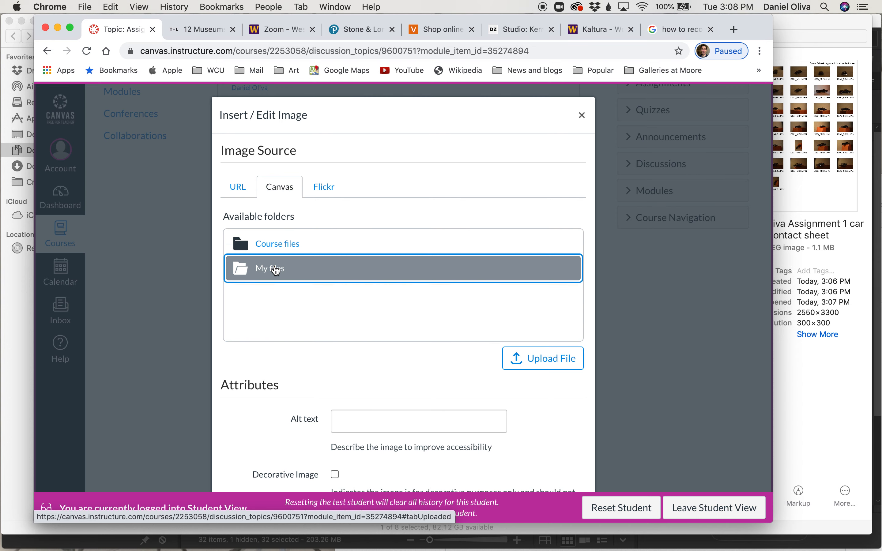
pyautogui.scroll(-3, 276, 270)
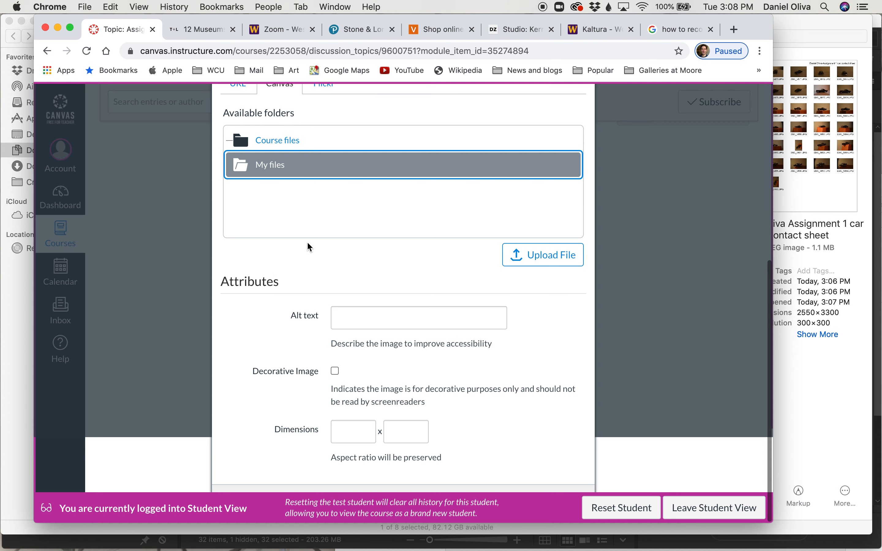
# - Upload the car contact sheet JPEG and check its alt text and 2550 × 3300 dimensions
pyautogui.click(536, 255)
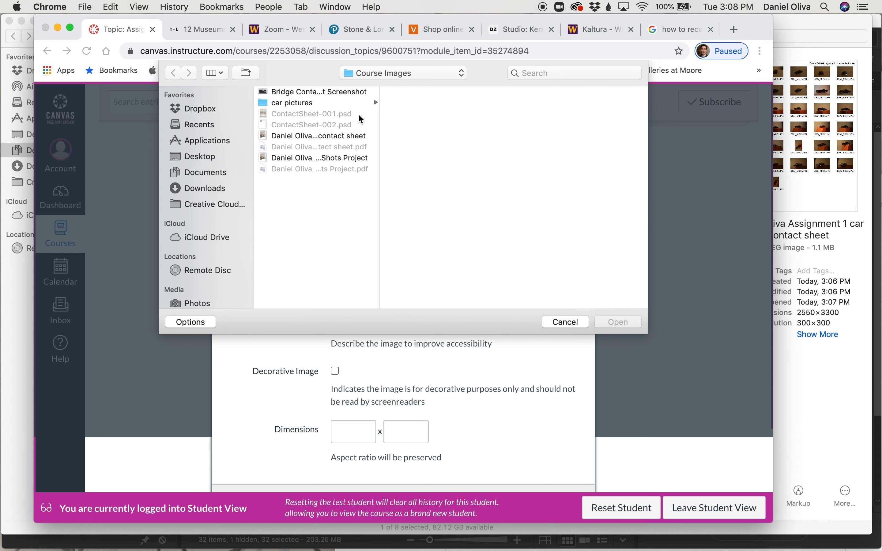
pyautogui.click(336, 138)
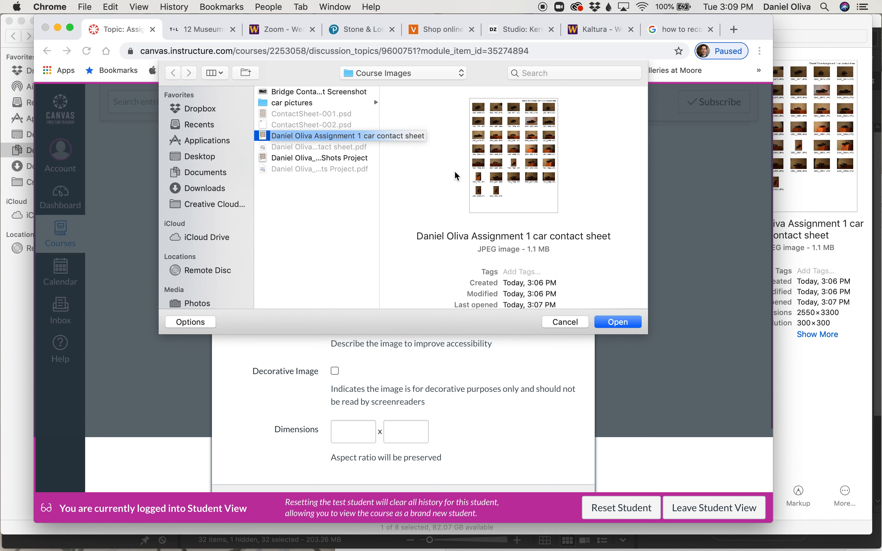
pyautogui.click(617, 323)
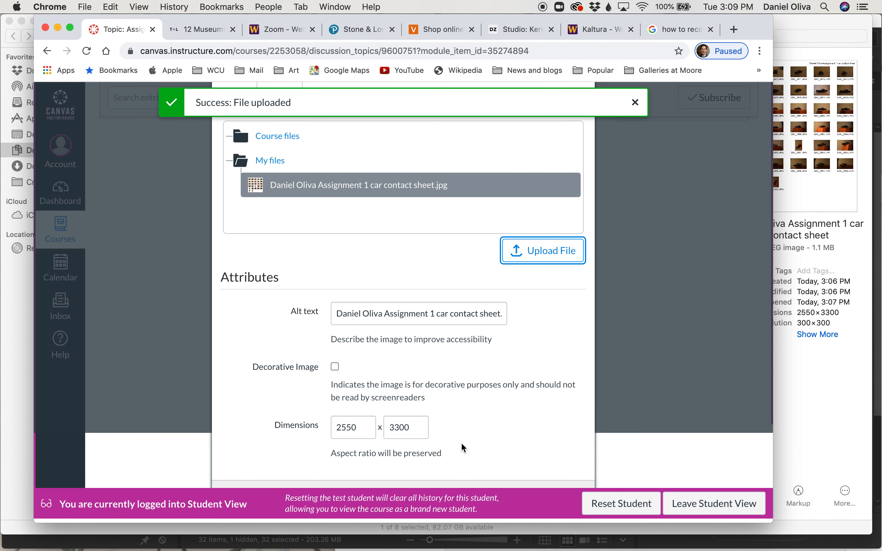
pyautogui.scroll(-3, 545, 426)
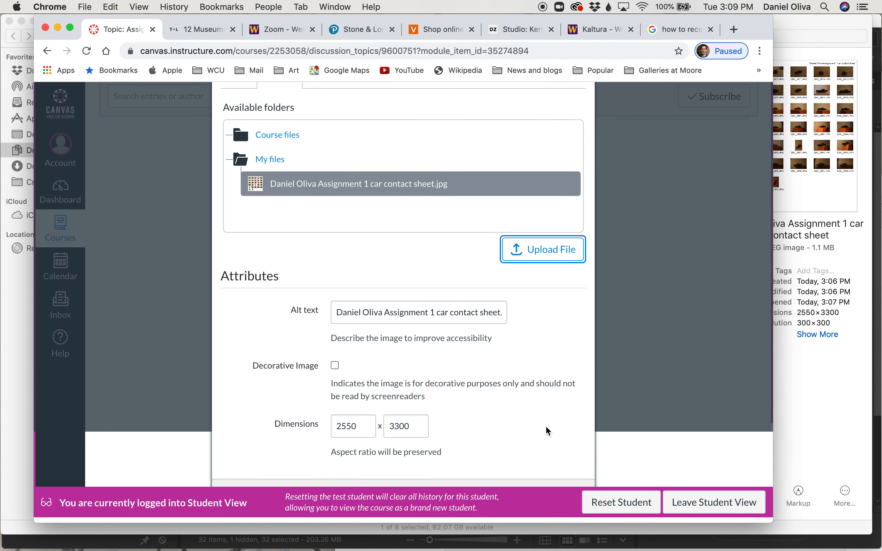
pyautogui.scroll(5, 546, 425)
pyautogui.scroll(-5, 545, 425)
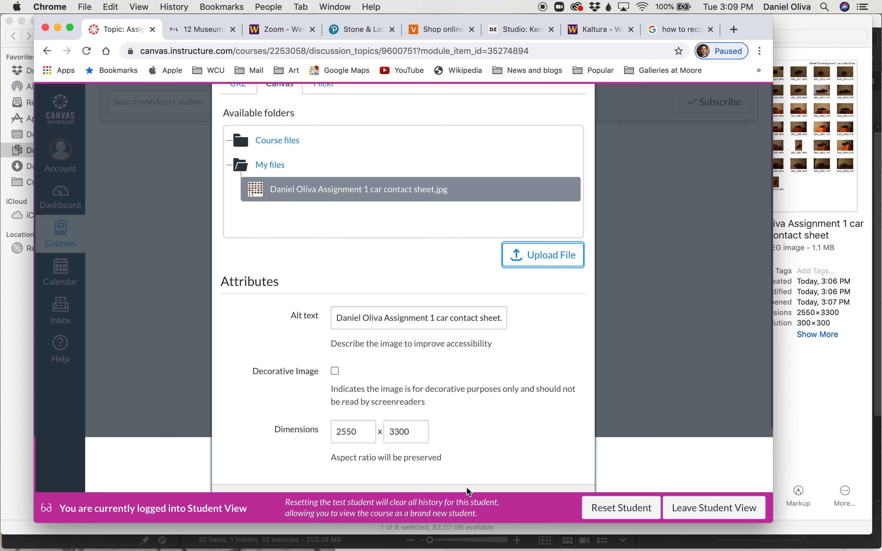
pyautogui.scroll(-2, 466, 488)
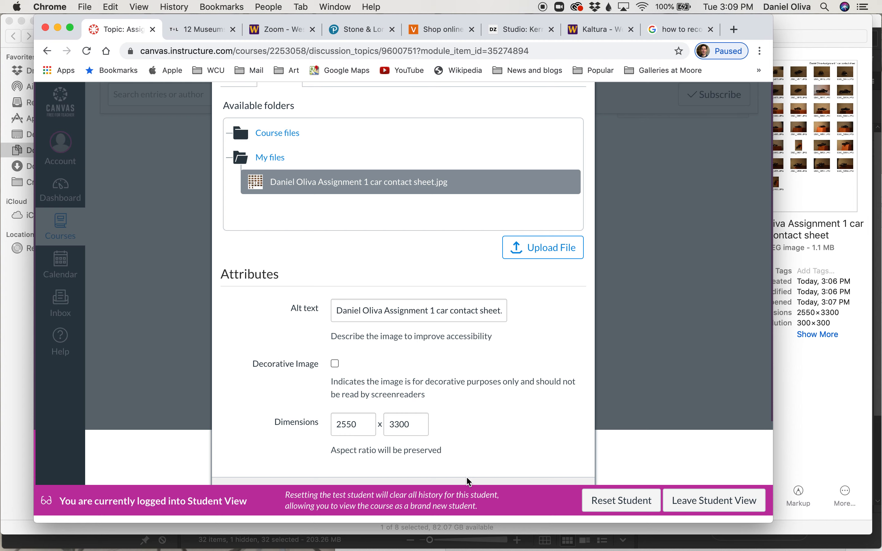
# - Leave Student View, start a new reply, and browse My files in the image dialog
pyautogui.click(694, 509)
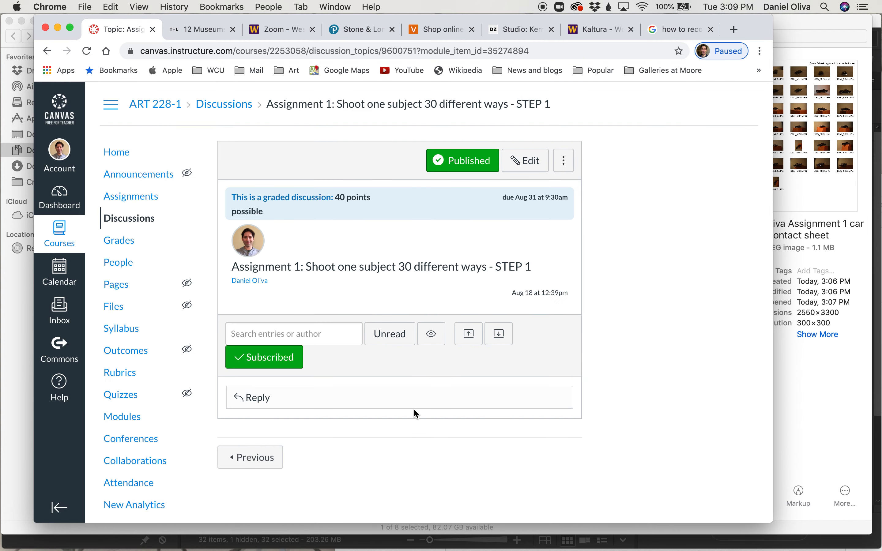
pyautogui.click(321, 395)
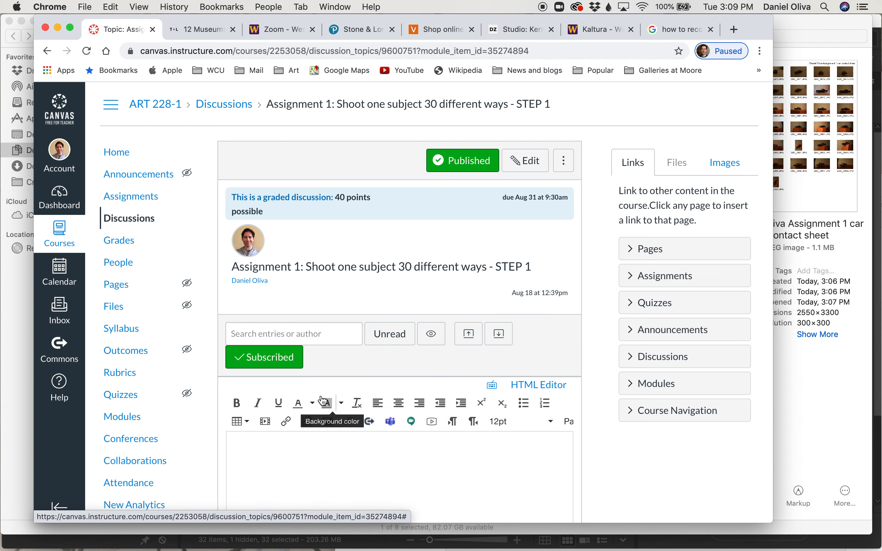
pyautogui.click(328, 423)
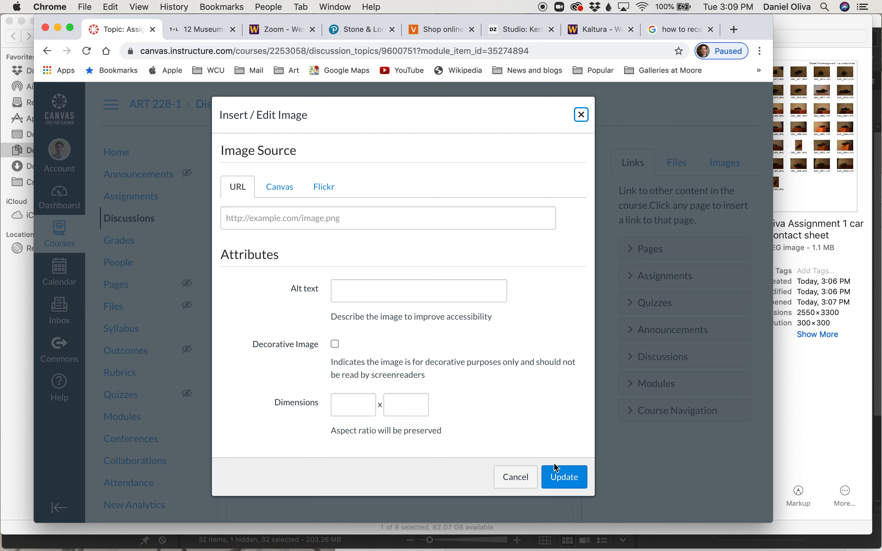
pyautogui.click(280, 187)
pyautogui.click(273, 277)
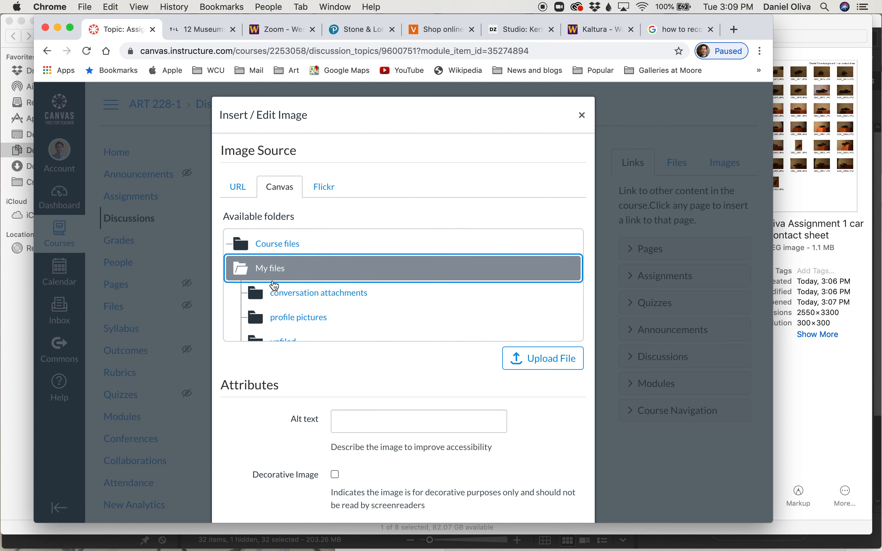
pyautogui.scroll(-3, 291, 315)
# - Upload the car contact sheet JPEG and insert it into the reply
pyautogui.click(312, 255)
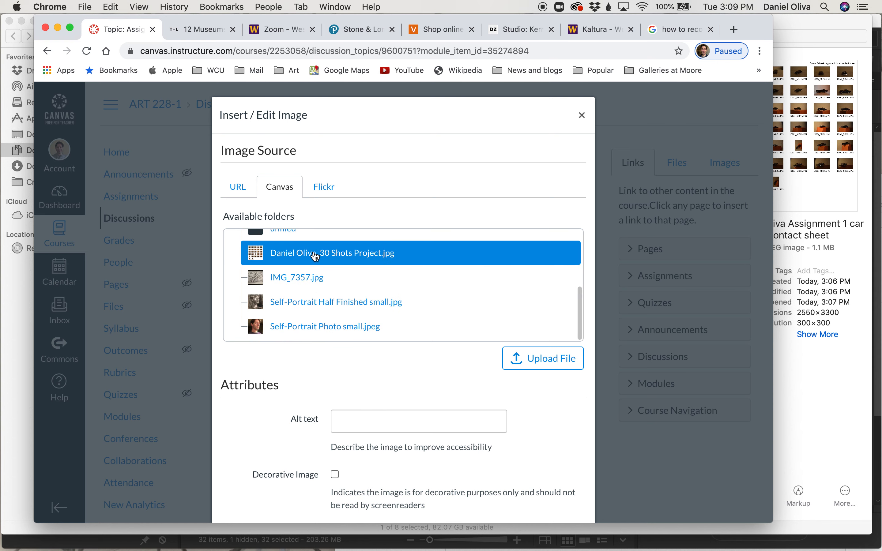
pyautogui.click(364, 302)
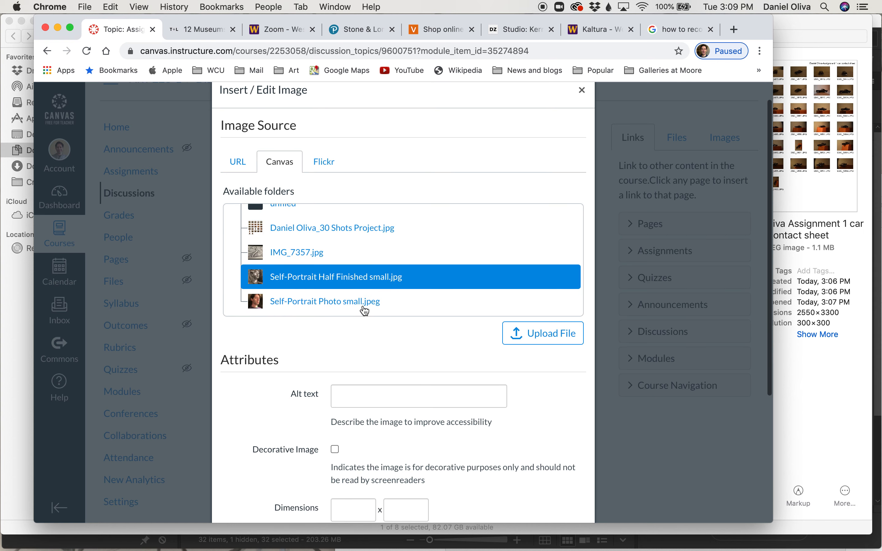
pyautogui.scroll(2, 363, 310)
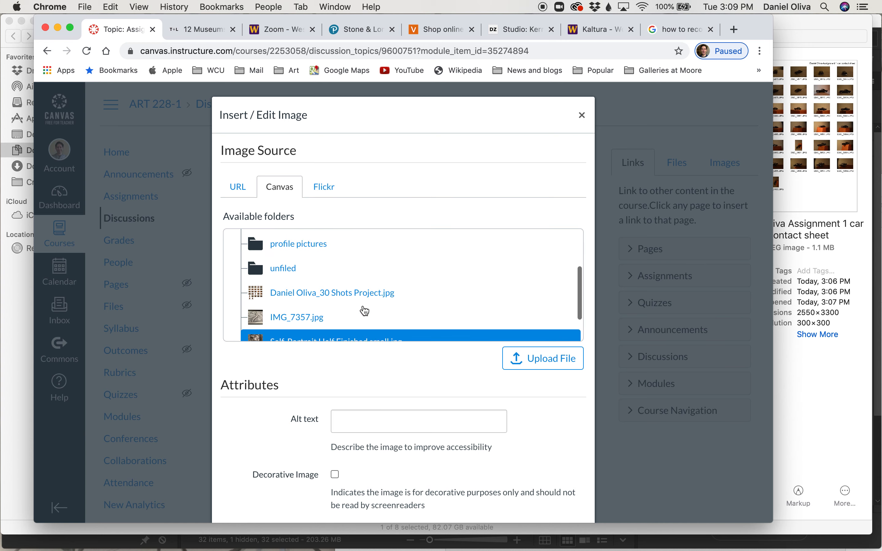
pyautogui.click(521, 361)
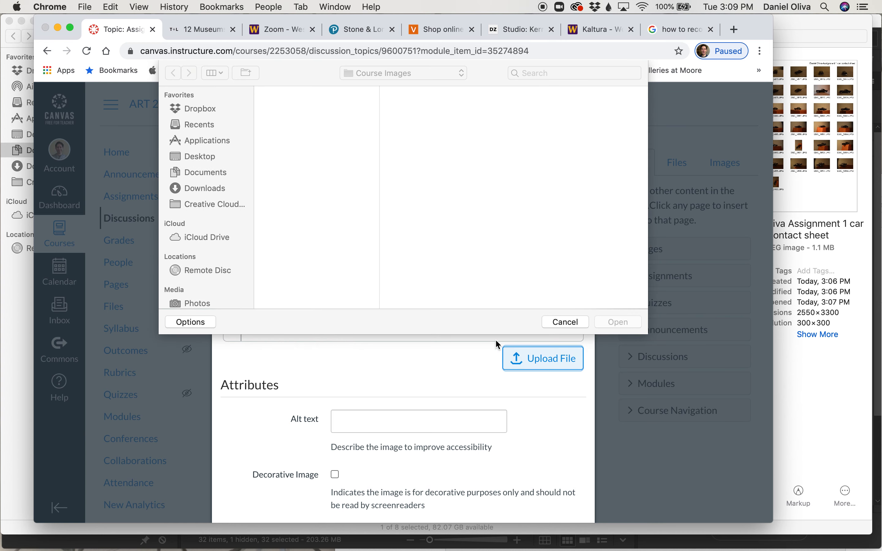
pyautogui.click(343, 139)
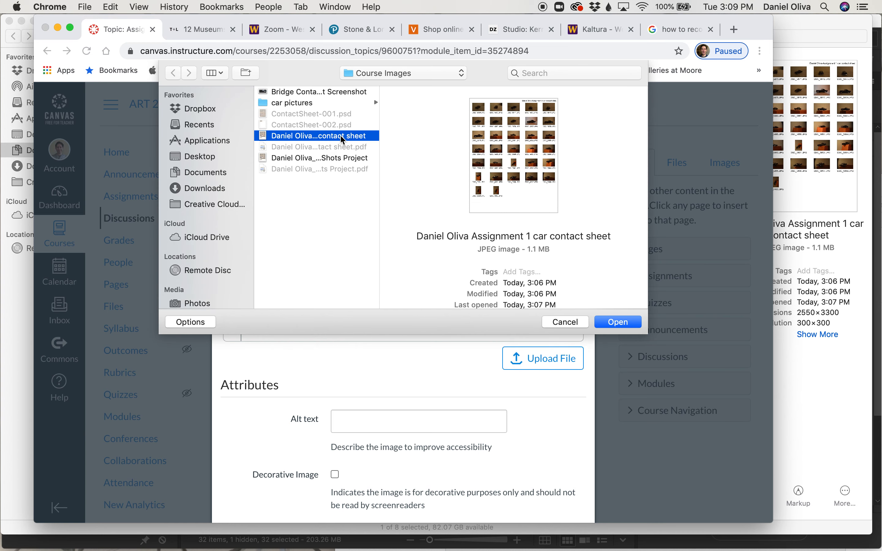
pyautogui.click(619, 322)
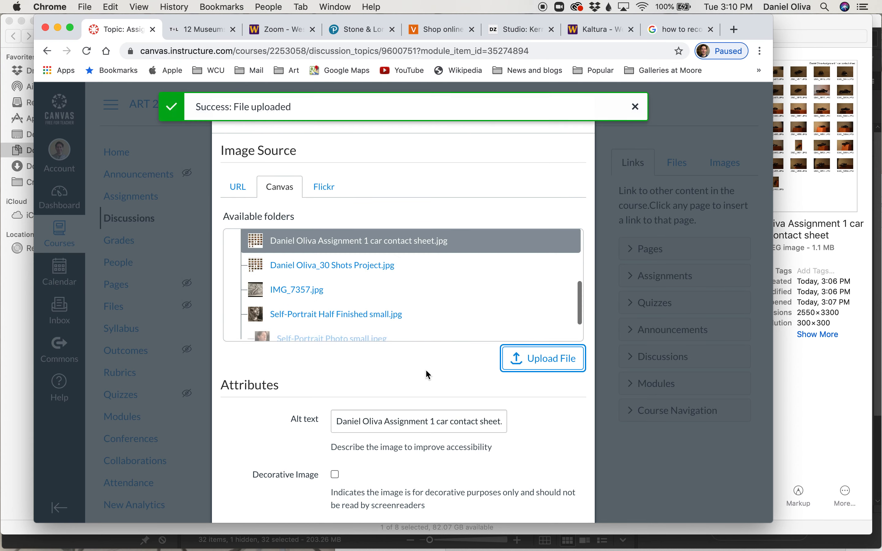
pyautogui.scroll(-5, 402, 356)
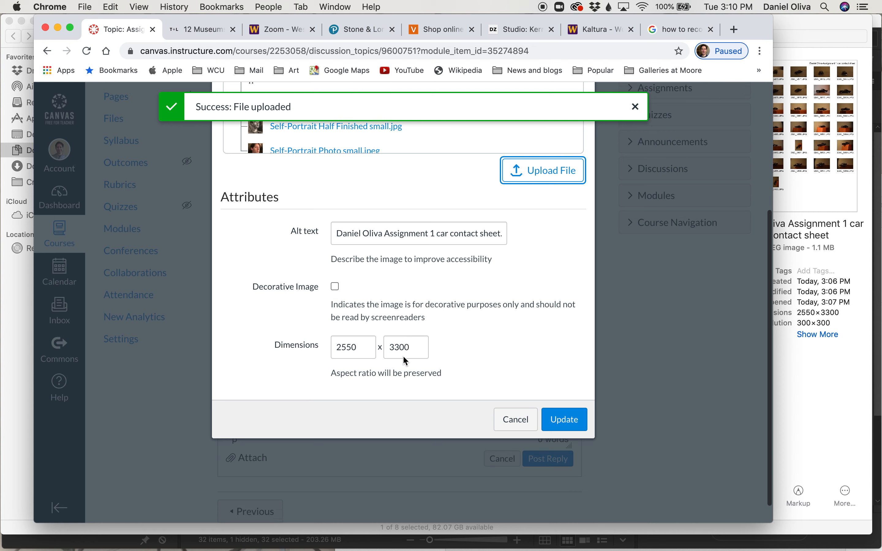
pyautogui.click(571, 417)
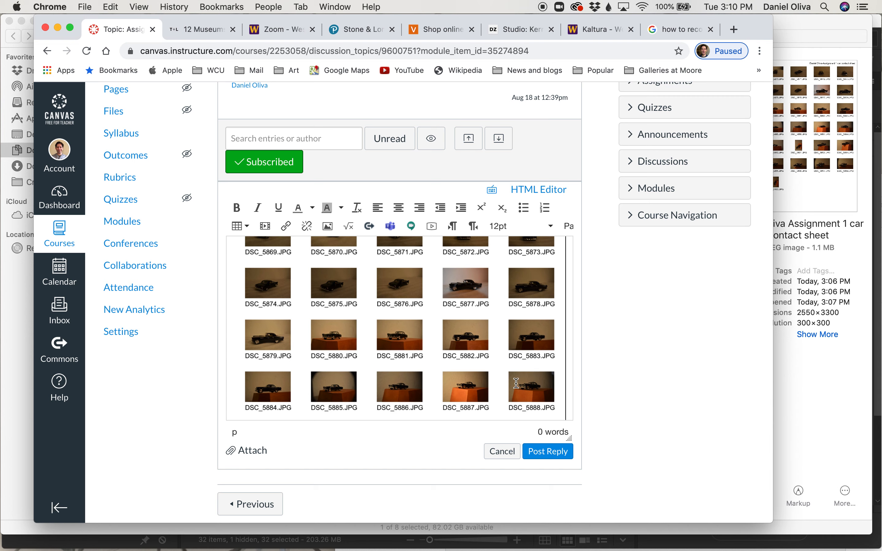
# - Below the image, type 'tried different exposures and perspectives. I like image DSC_5894. What do you think'
pyautogui.press('Return')
pyautogui.write('tried')
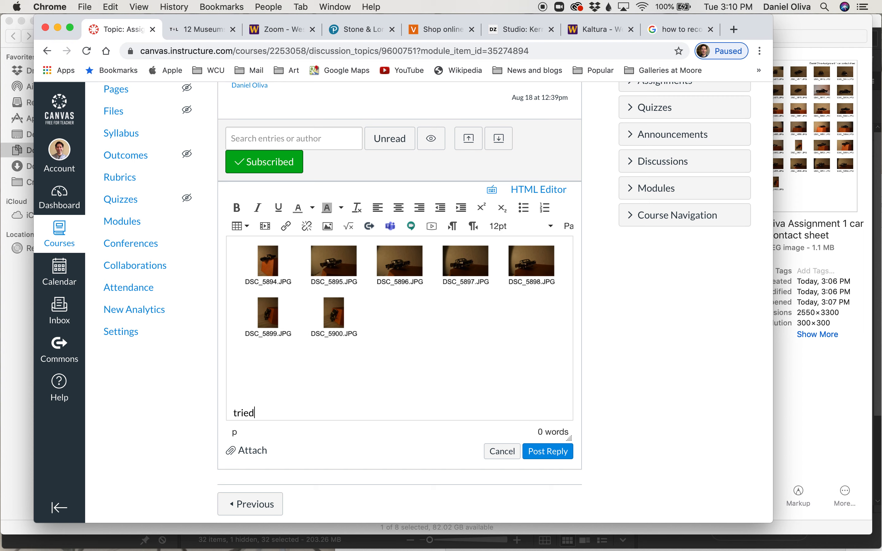
pyautogui.write(' different exposures and')
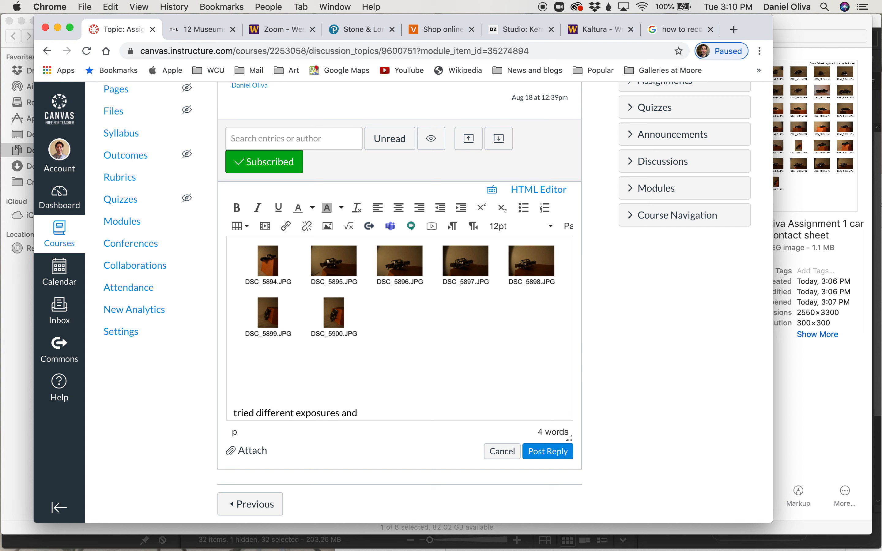
pyautogui.write(' perspectives. I like')
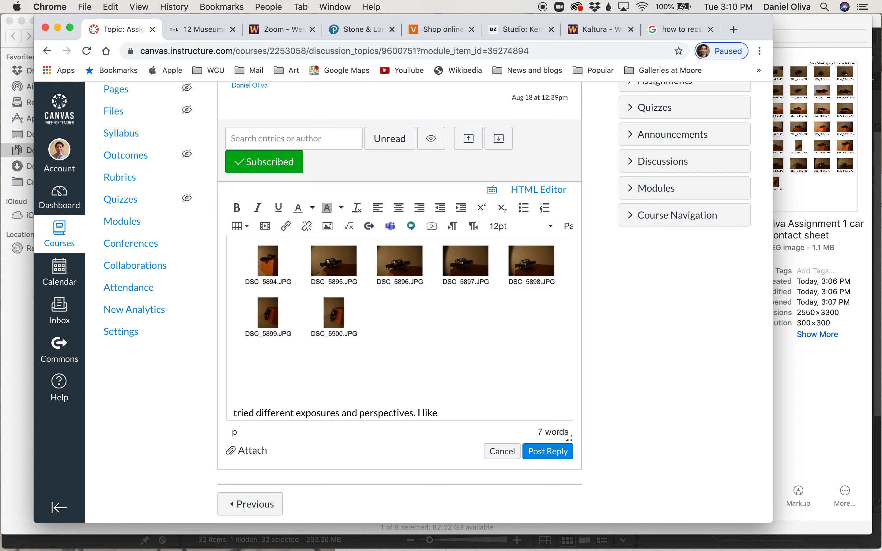
pyautogui.write('mage DSC_5894.')
pyautogui.write('What d')
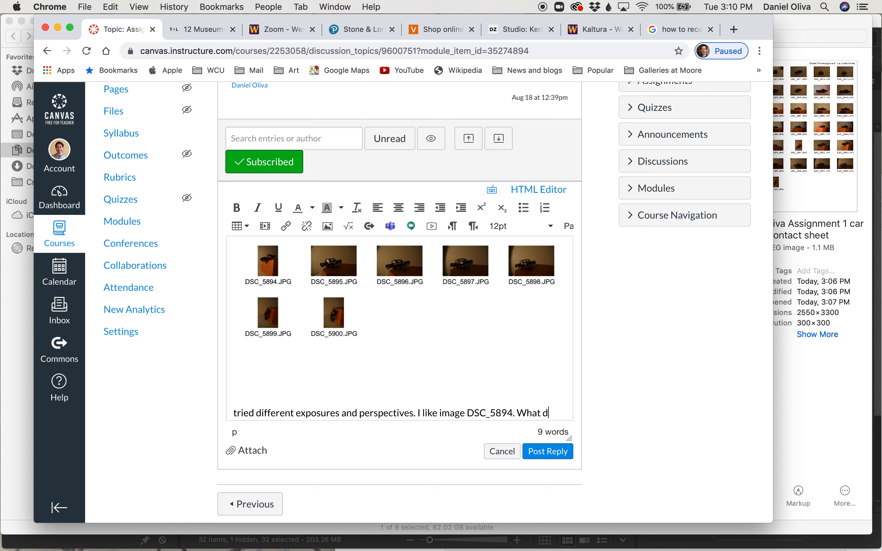
pyautogui.write('o you think?')
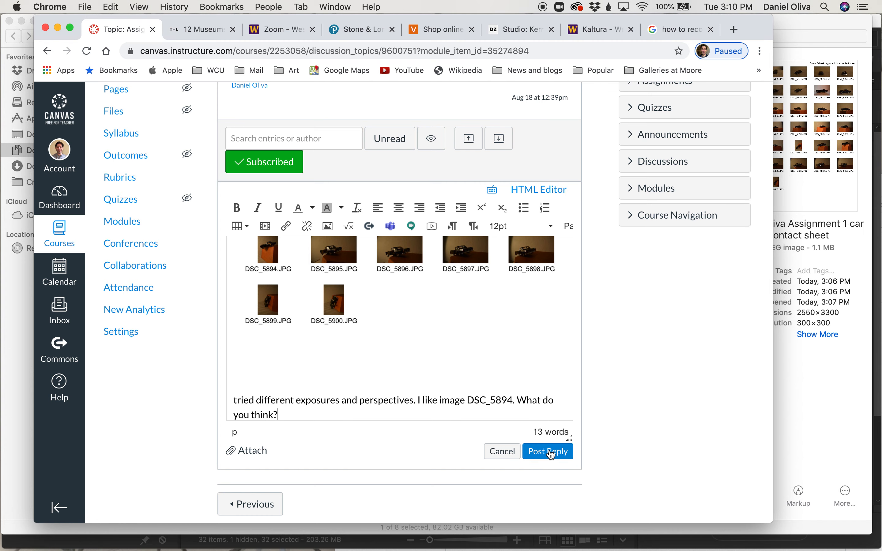
# - Post the reply and scroll through the new entry to check the contact sheet and comment
pyautogui.click(551, 452)
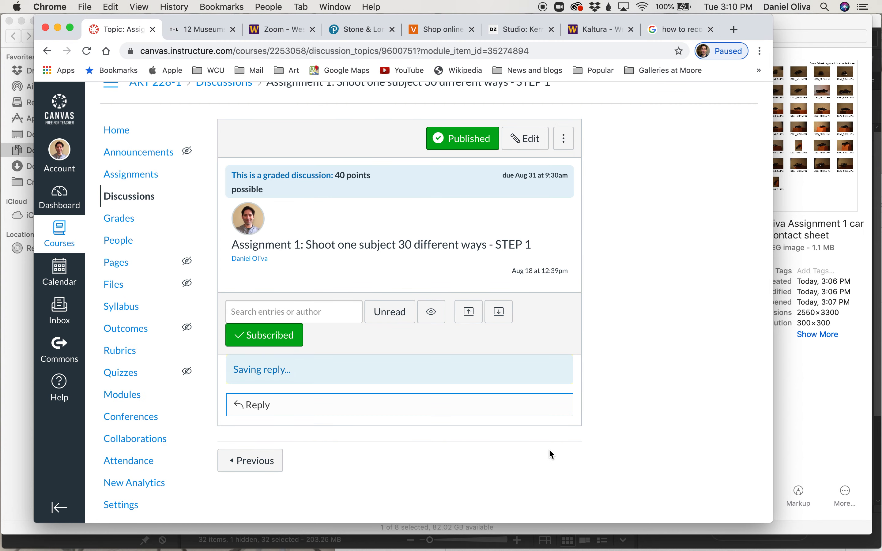
pyautogui.scroll(-10, 440, 414)
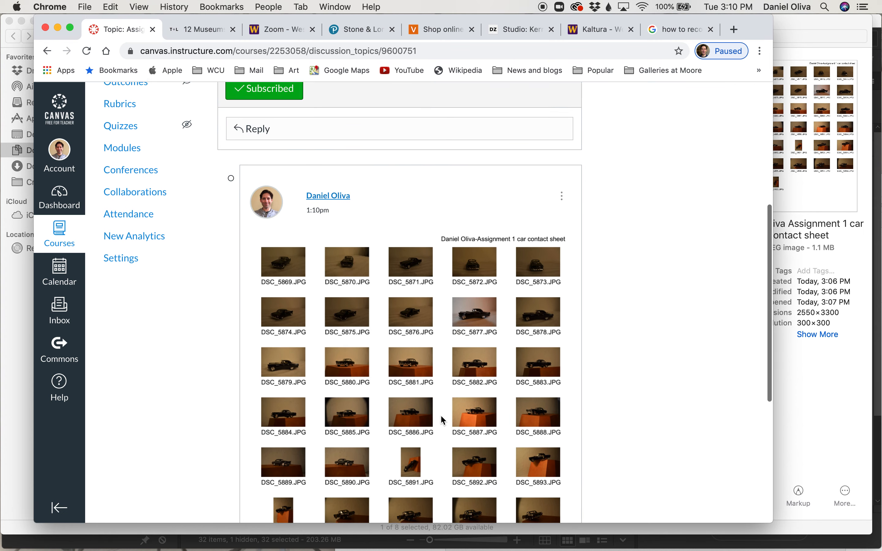
pyautogui.scroll(5, 441, 417)
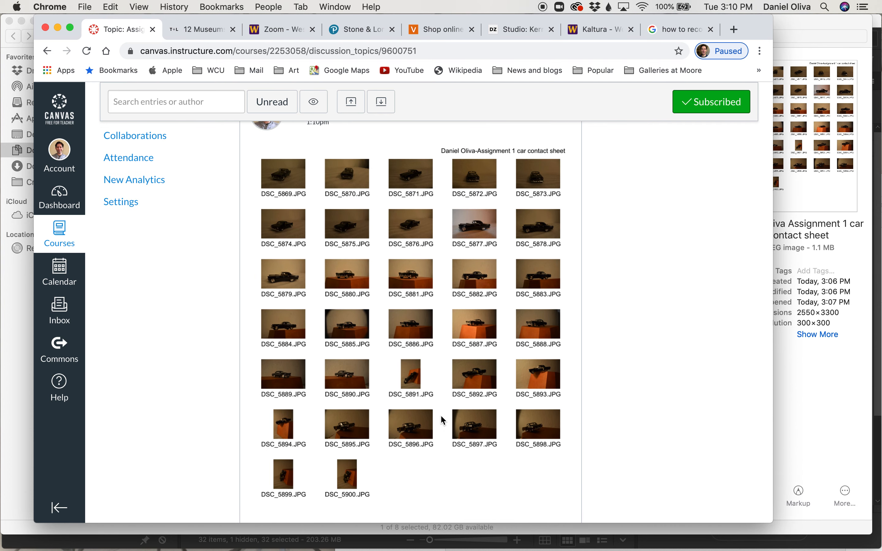
pyautogui.scroll(-5, 441, 417)
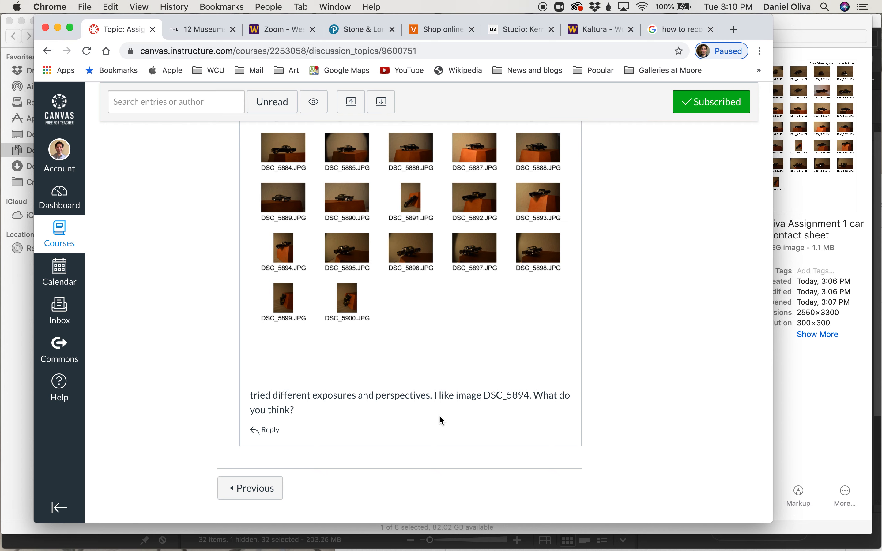
pyautogui.scroll(5, 440, 416)
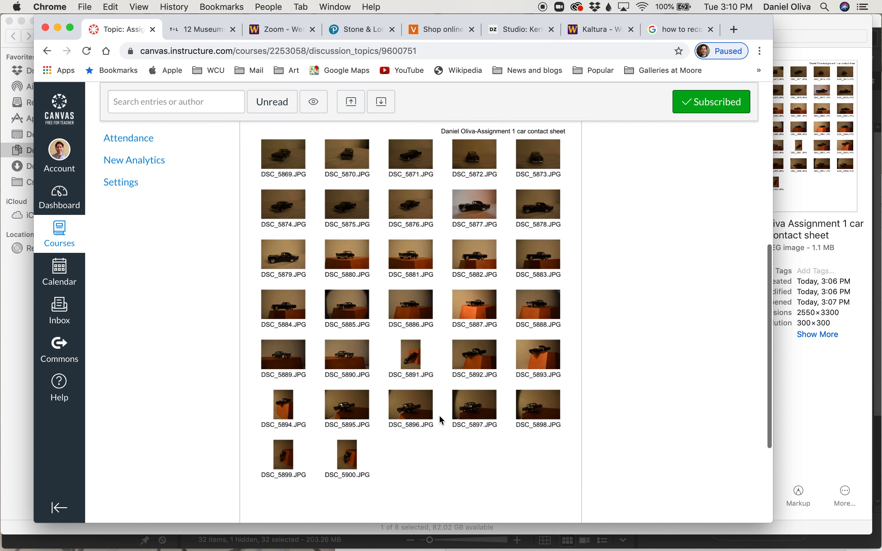
pyautogui.scroll(3, 441, 421)
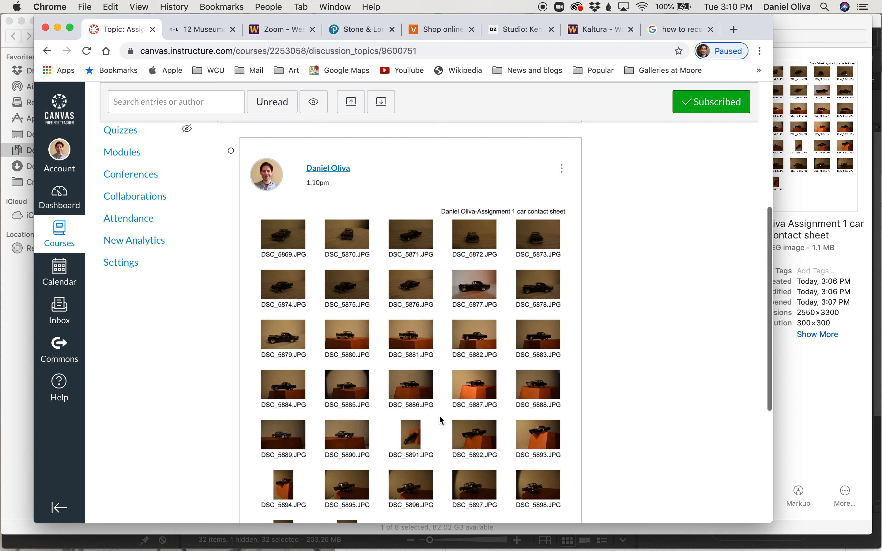
pyautogui.scroll(-3, 441, 420)
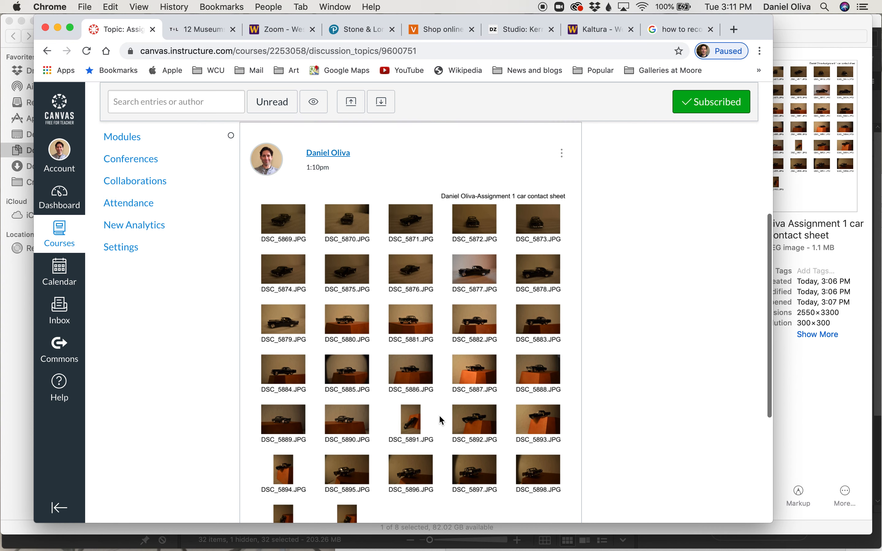
pyautogui.scroll(1, 441, 419)
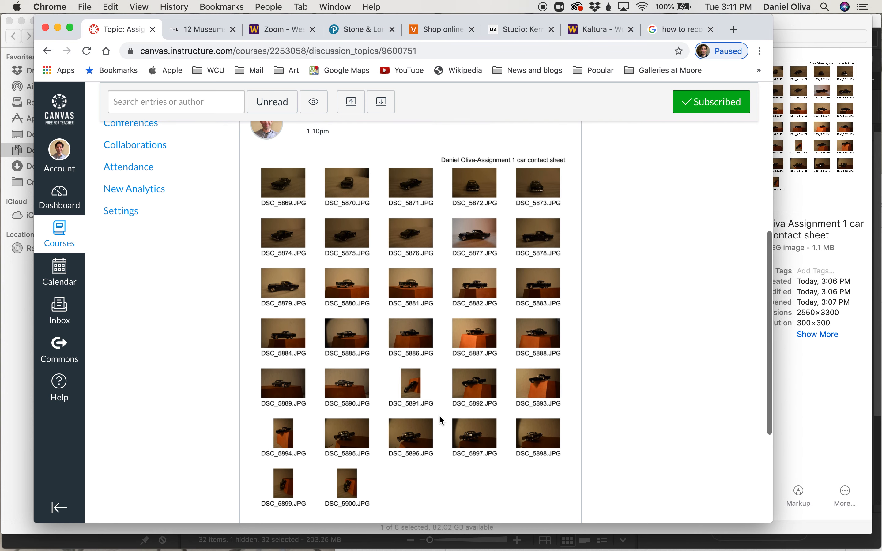